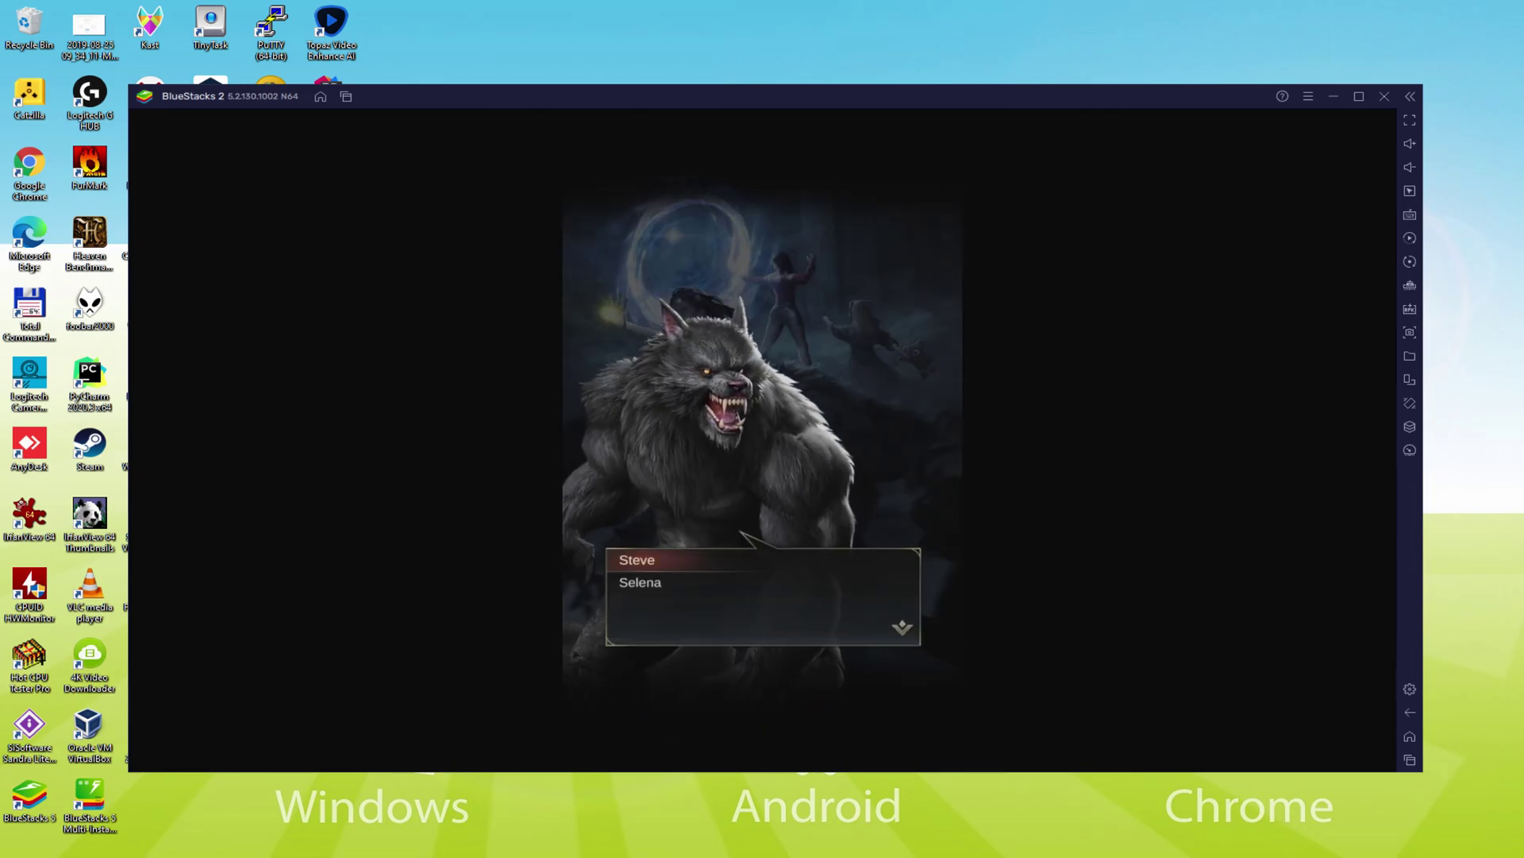
# Finish the werewolf dialogue, swap two gems for a match, and detonate the Energy Orb.
pyautogui.click(723, 597)
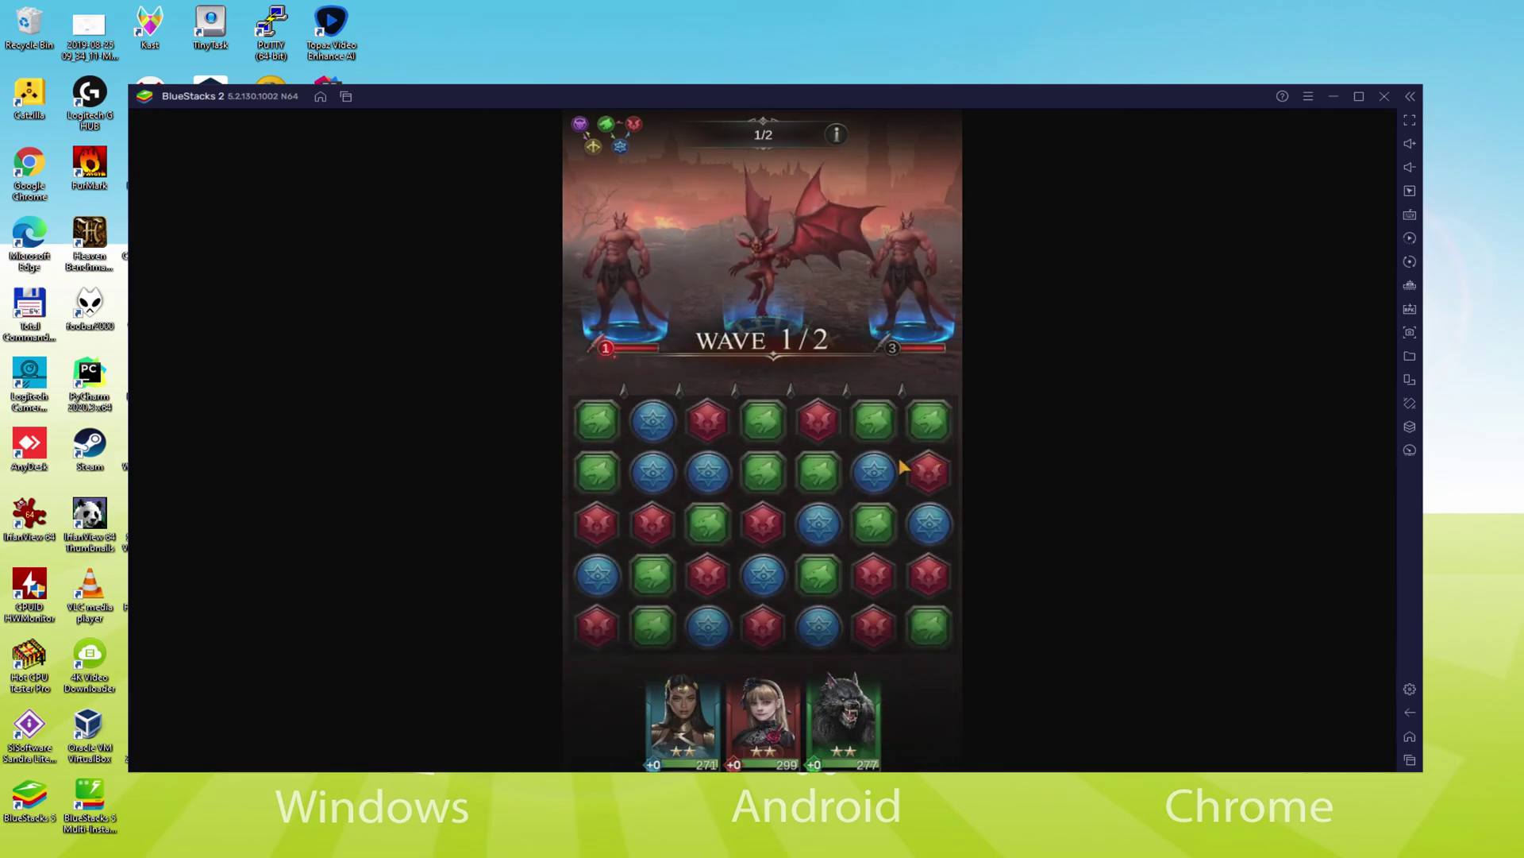
pyautogui.moveTo(708, 521); pyautogui.dragTo(712, 581)
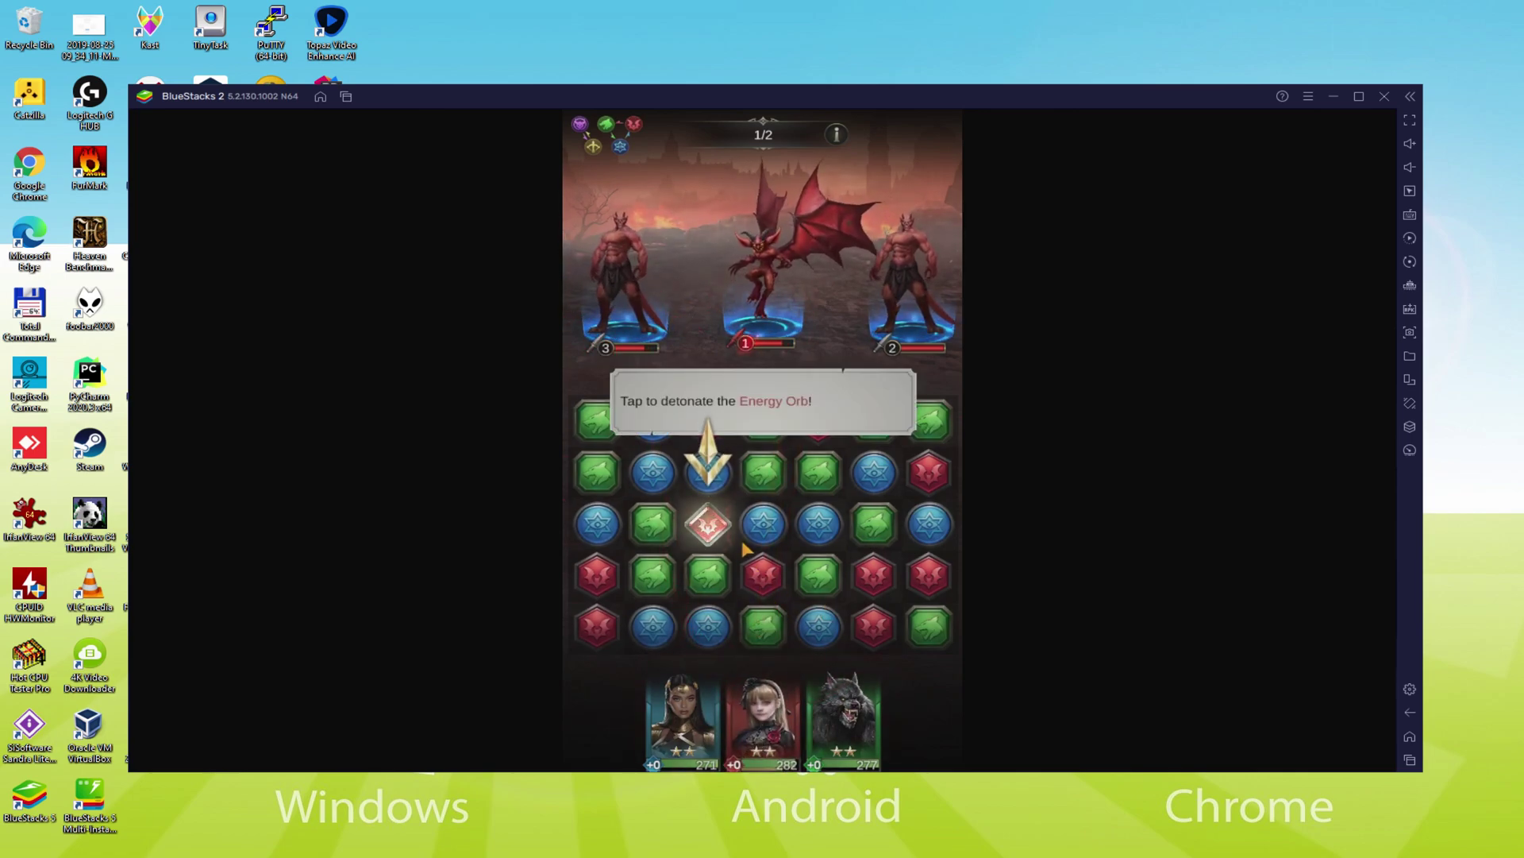
pyautogui.click(707, 525)
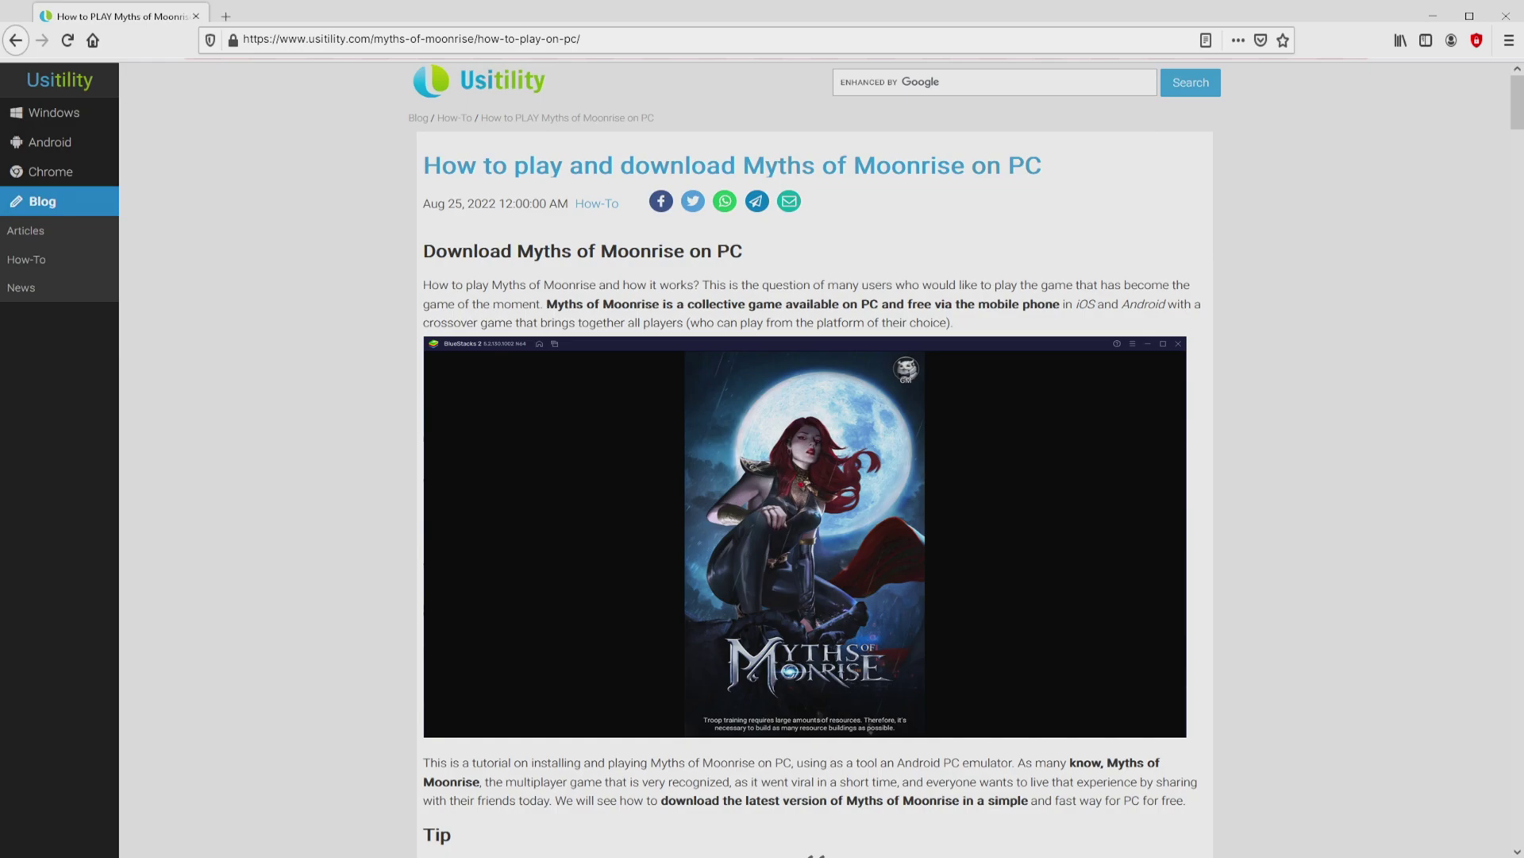
pyautogui.scroll(-2, 762, 477)
pyautogui.scroll(-2, 763, 477)
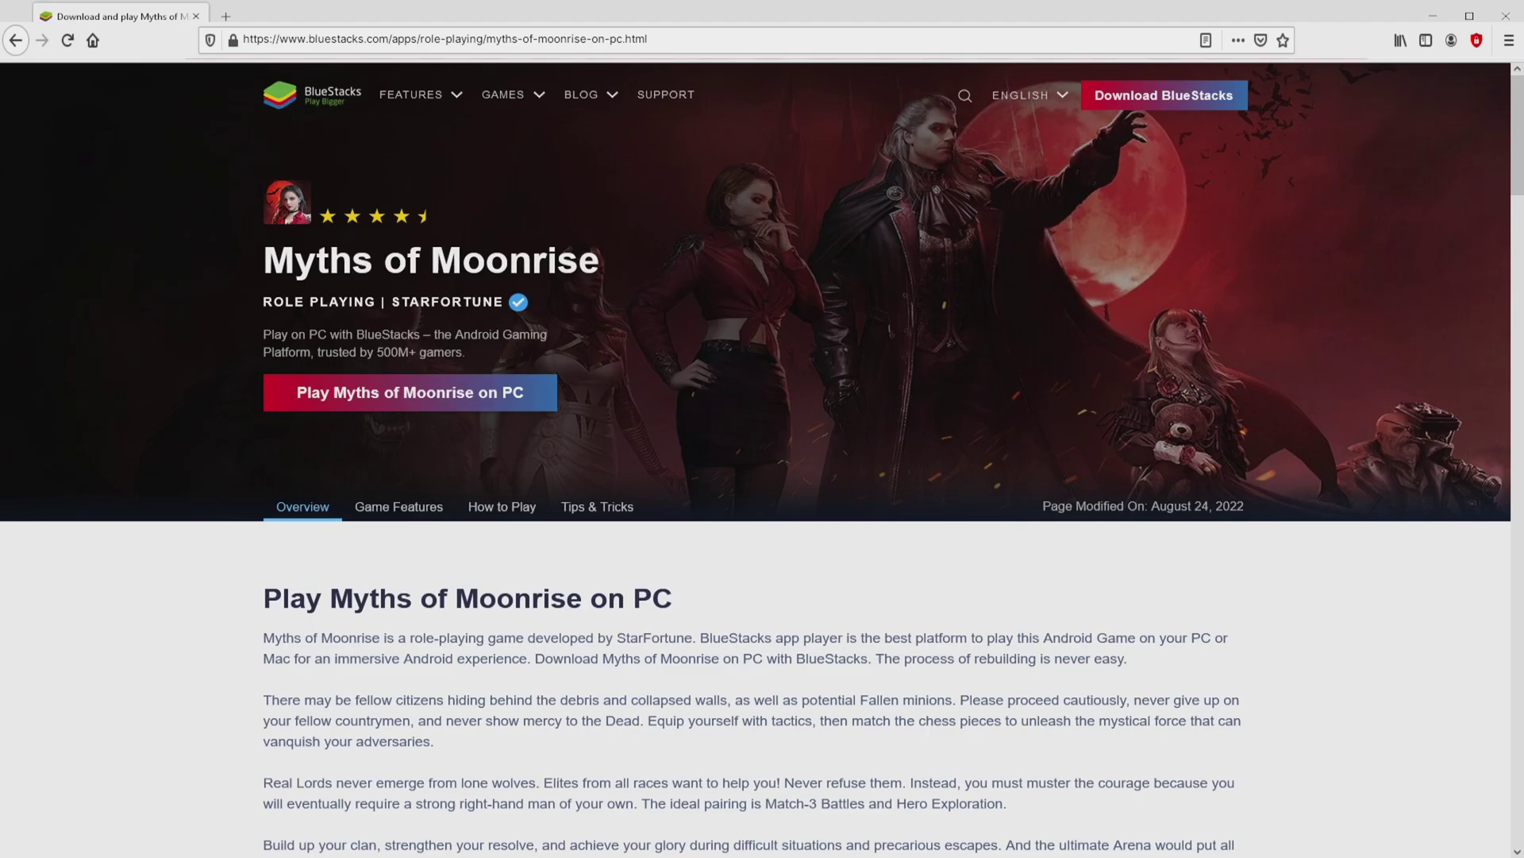
pyautogui.scroll(-1, 763, 461)
pyautogui.scroll(-5, 763, 460)
pyautogui.scroll(-4, 762, 460)
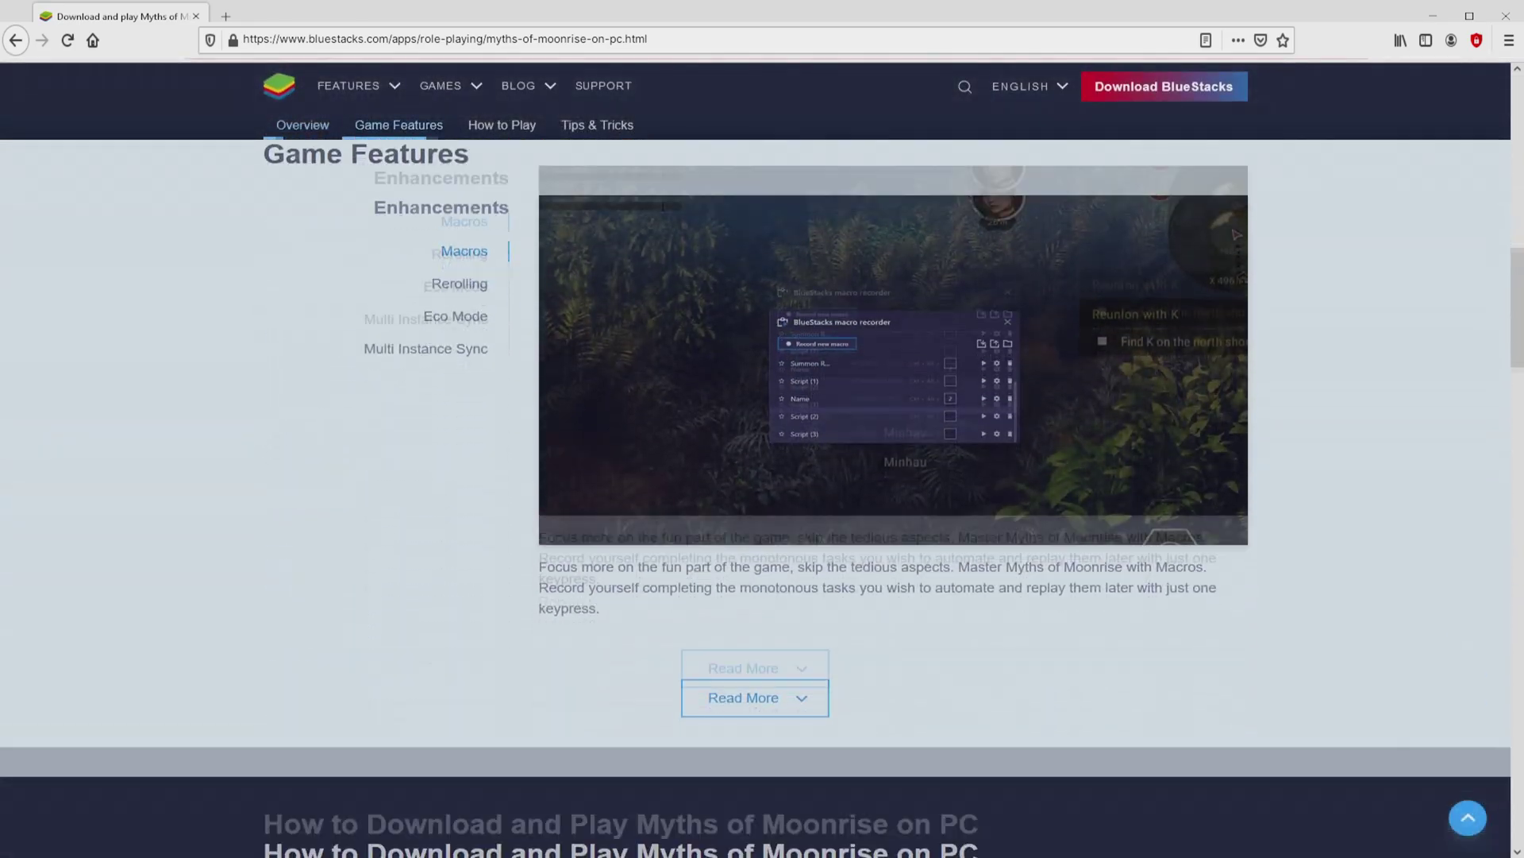
pyautogui.scroll(-4, 762, 460)
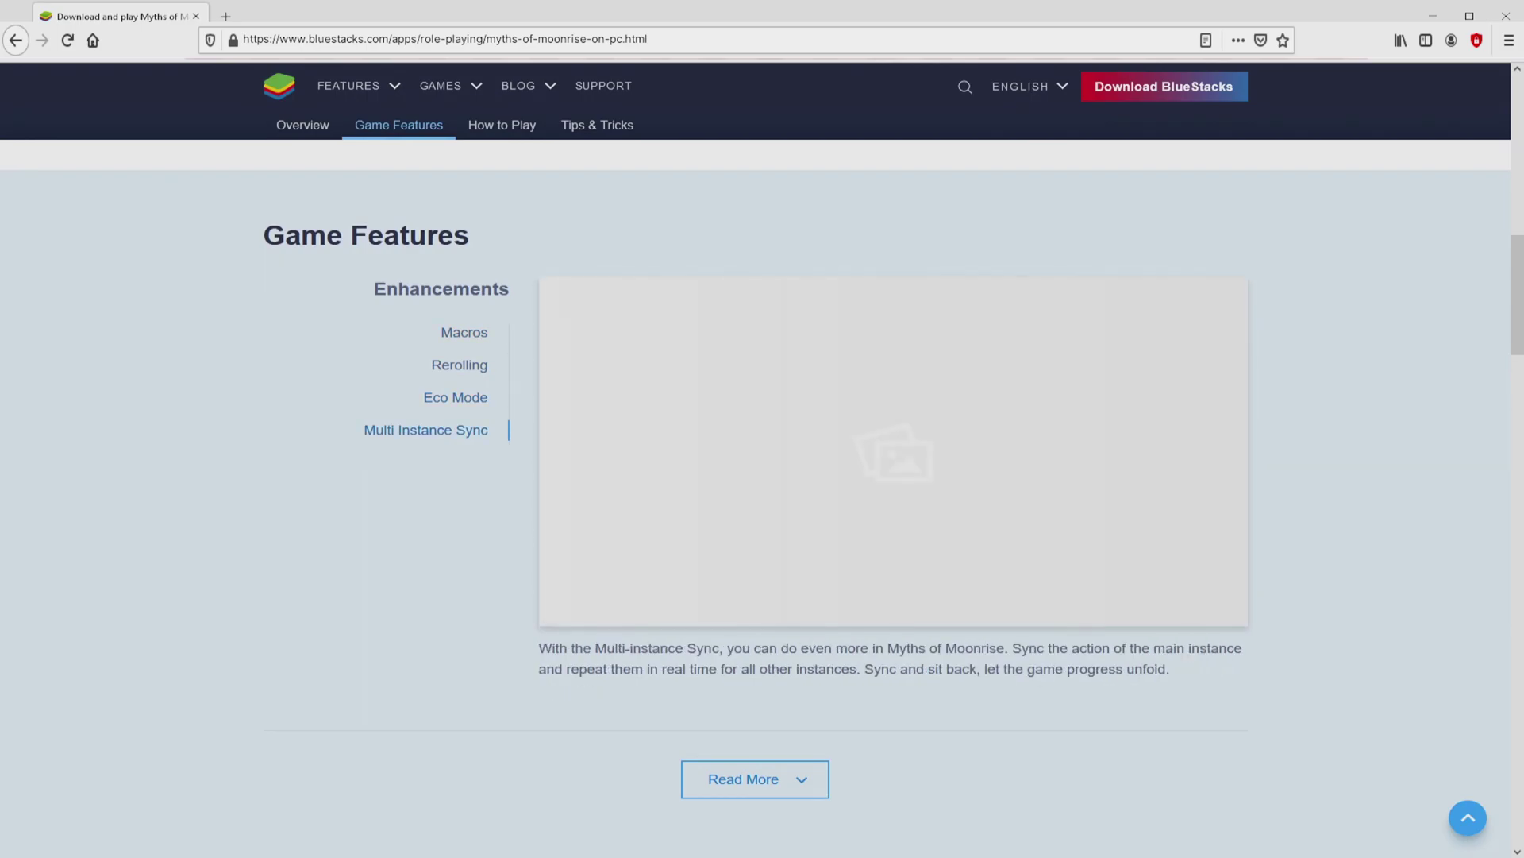
# Return to the top of the Myths of Moonrise page and download the BlueStacks installer.
pyautogui.press('Home')
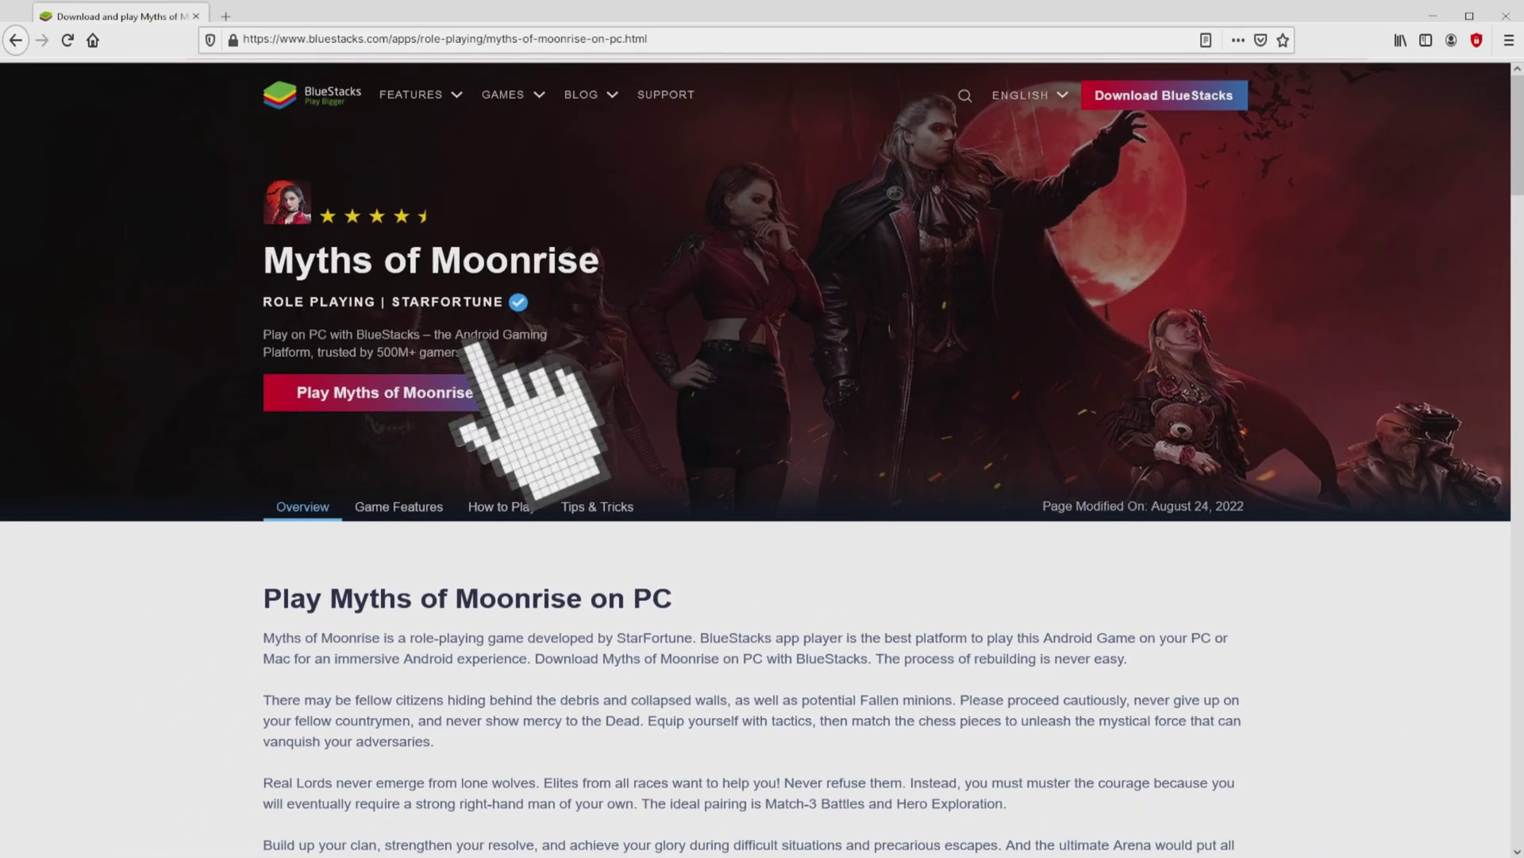
pyautogui.click(500, 391)
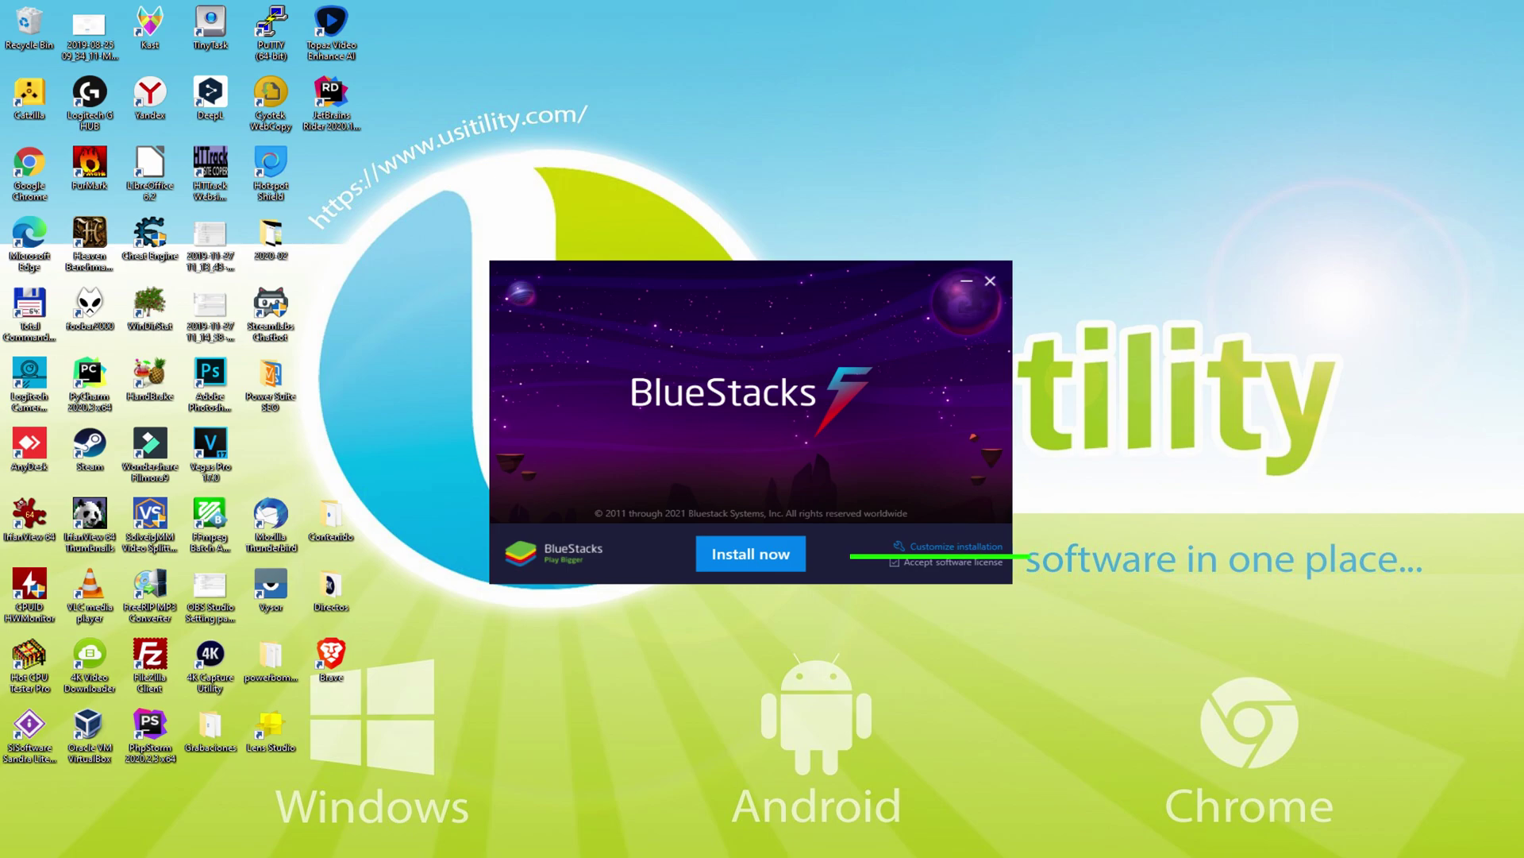
# Open Customise installation to review the BlueStacks install path and required space.
pyautogui.click(946, 545)
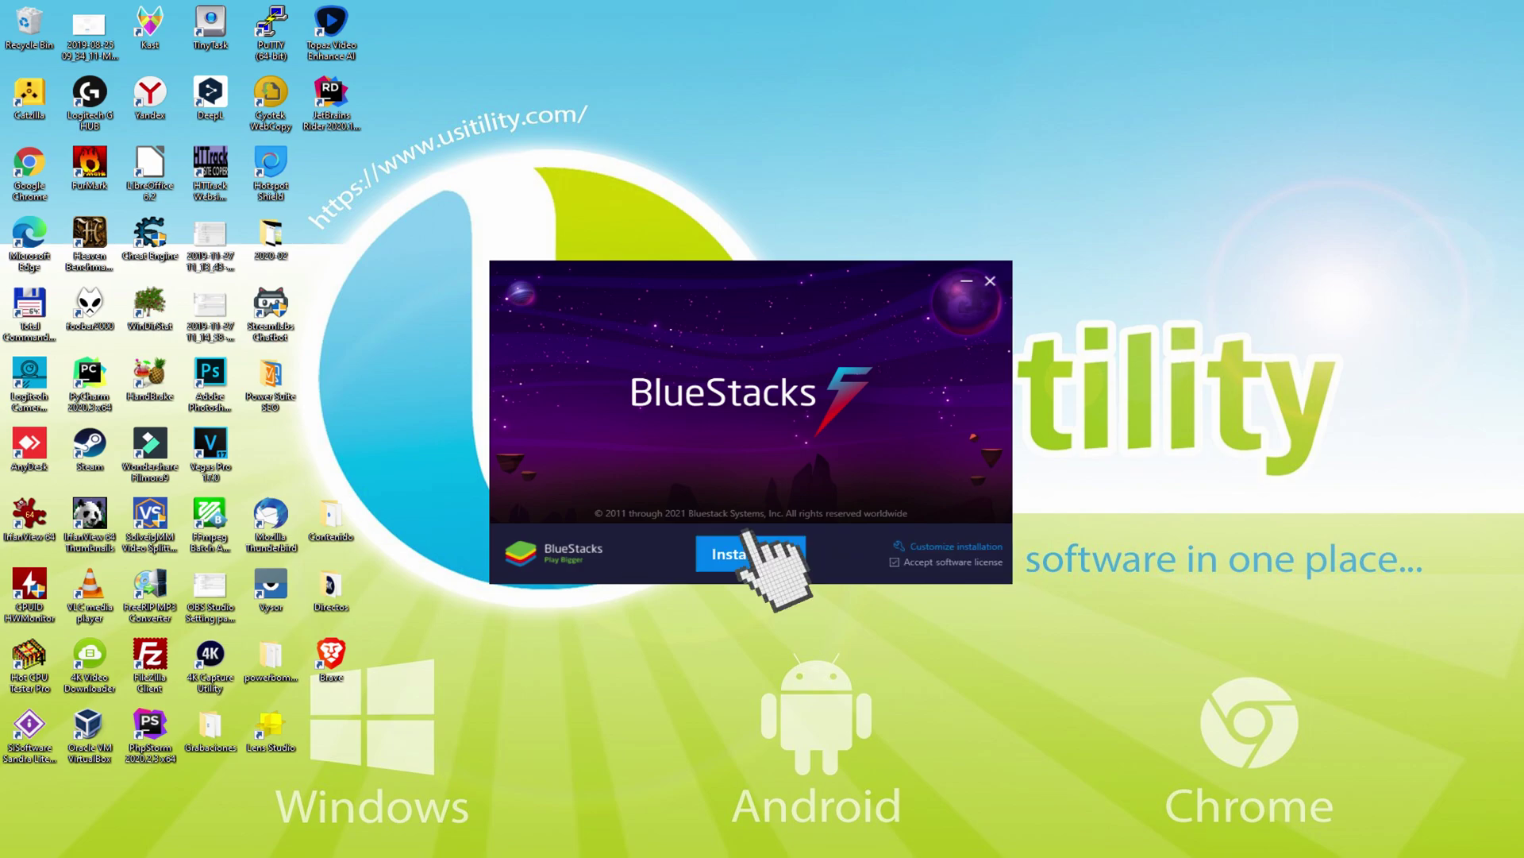
# Start the BlueStacks download and installation with Install now.
pyautogui.click(750, 554)
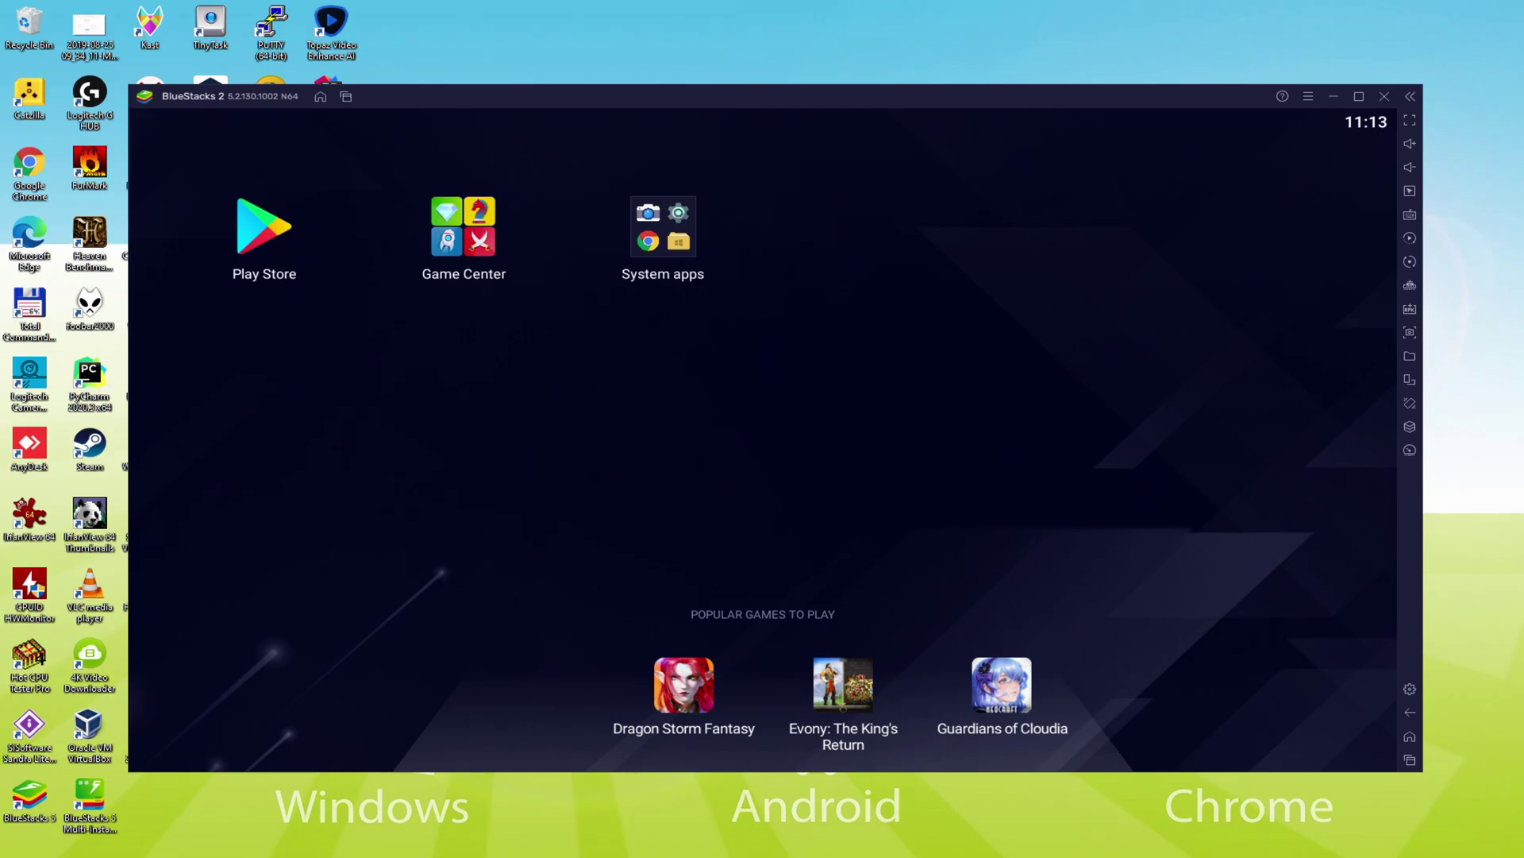
# Open Play Store, agree to Google's terms, switch off Google Drive backup, and accept the settings.
pyautogui.click(265, 233)
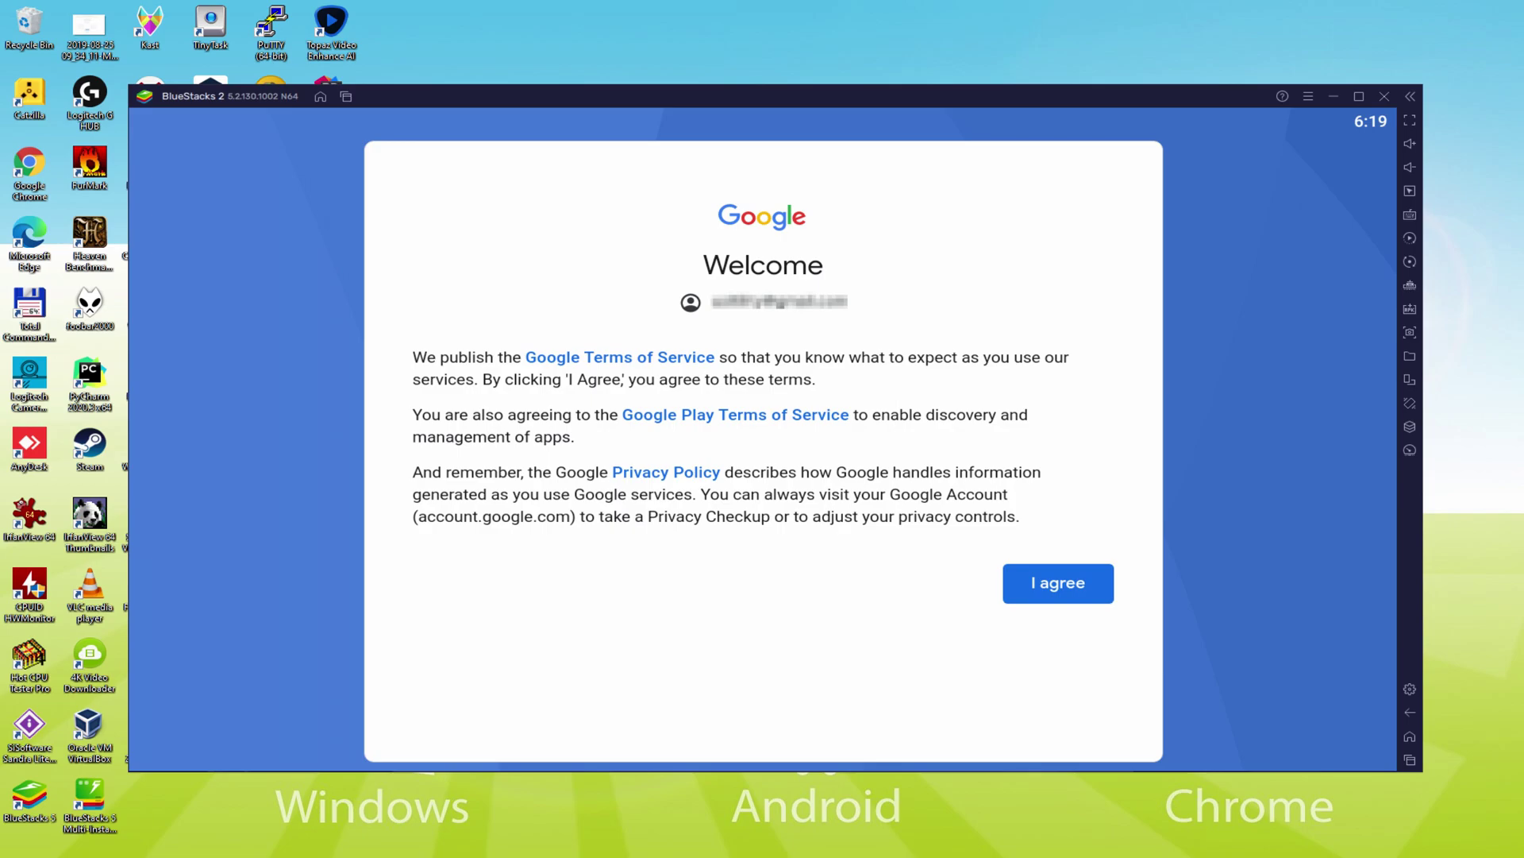
pyautogui.click(1059, 585)
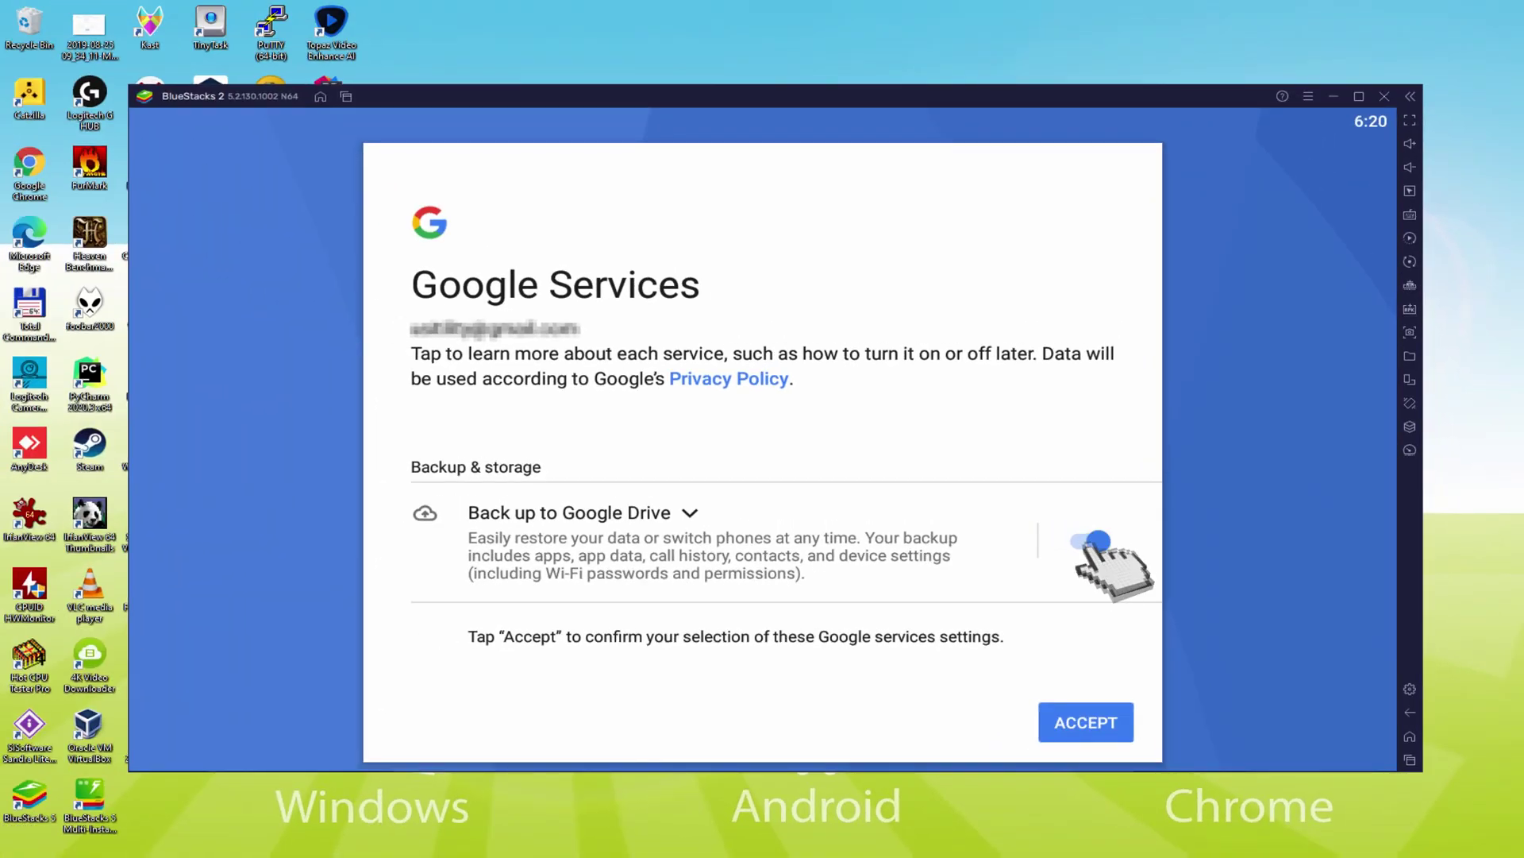
pyautogui.click(1090, 541)
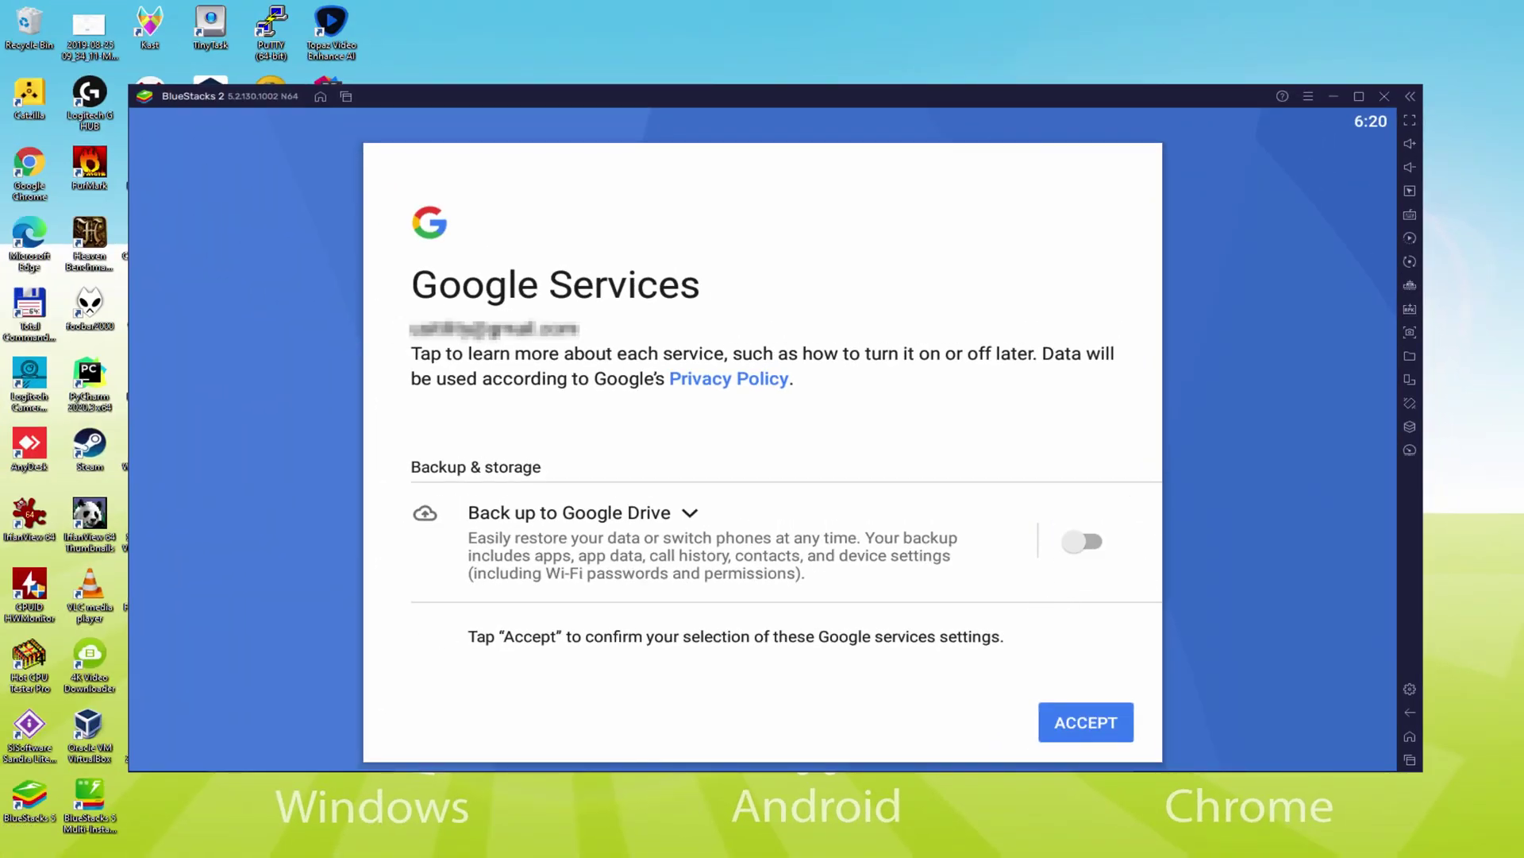
pyautogui.click(1086, 722)
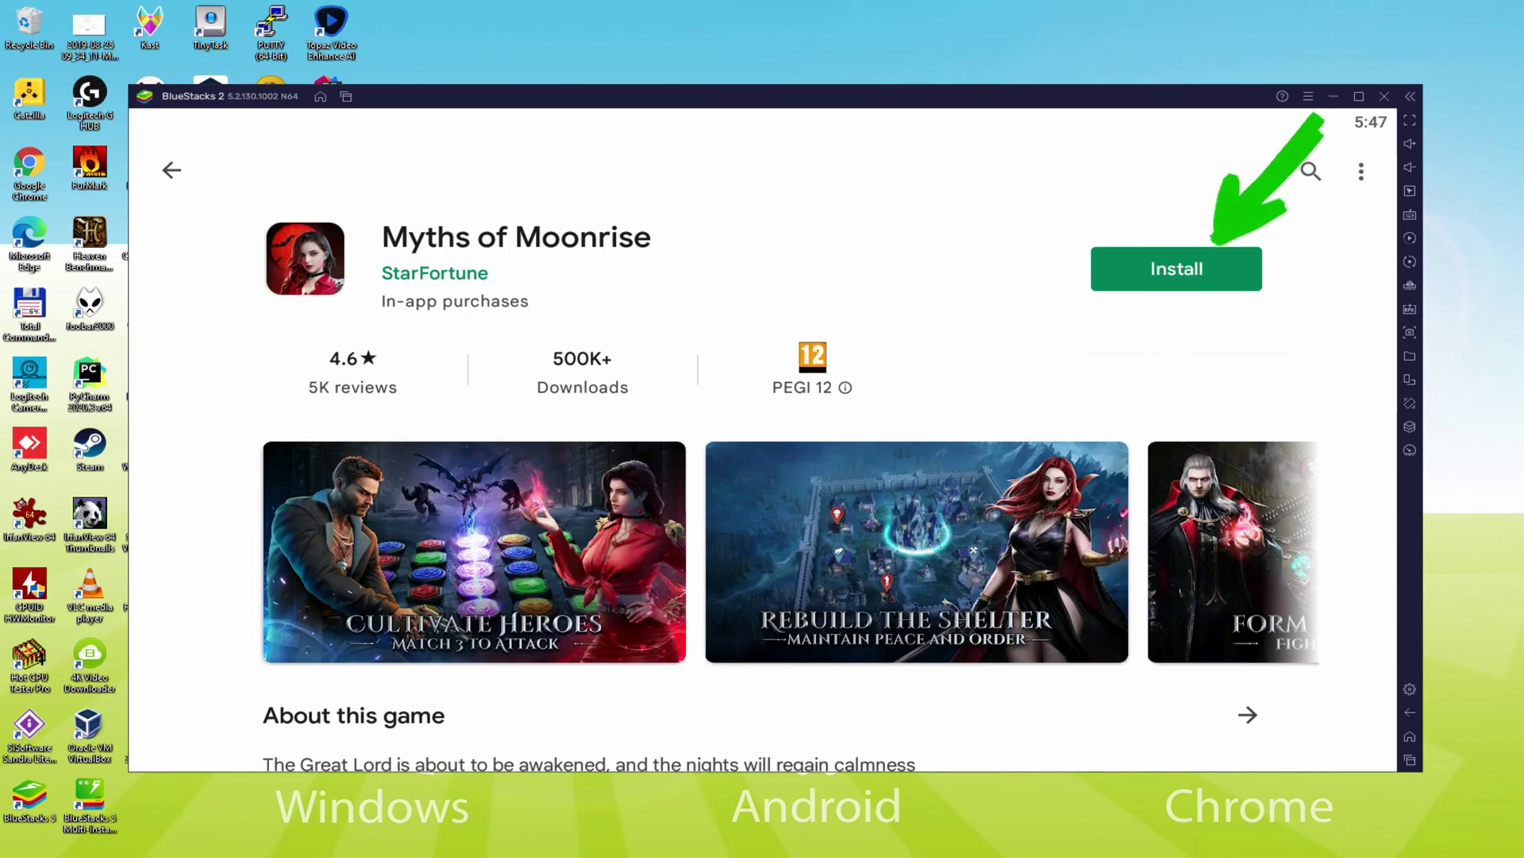
# Install Myths of Moonrise from its Play Store page and go back to the BlueStacks home screen.
pyautogui.click(1216, 259)
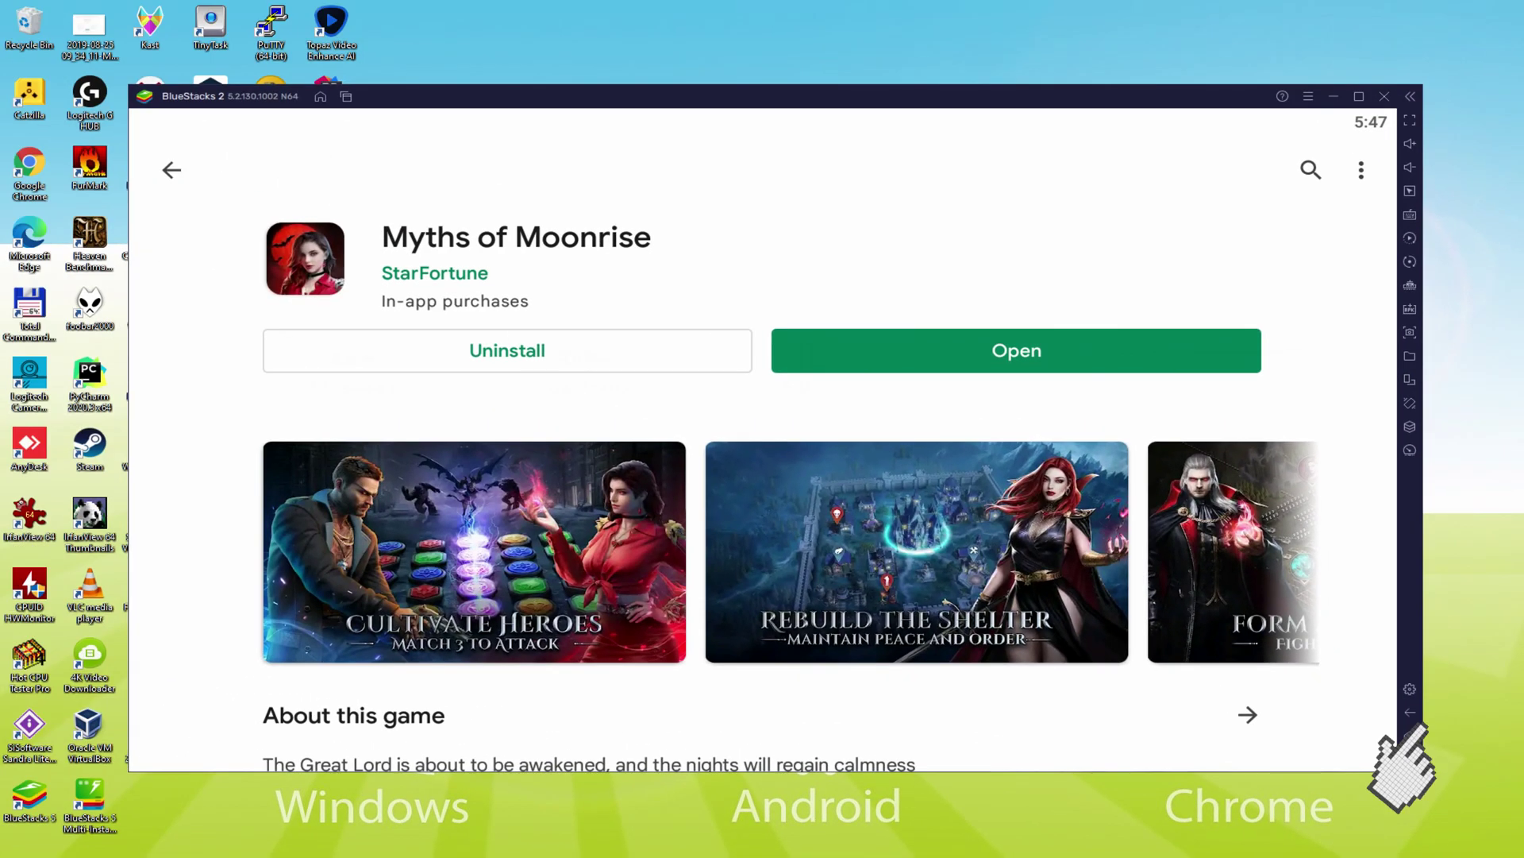
pyautogui.click(1409, 736)
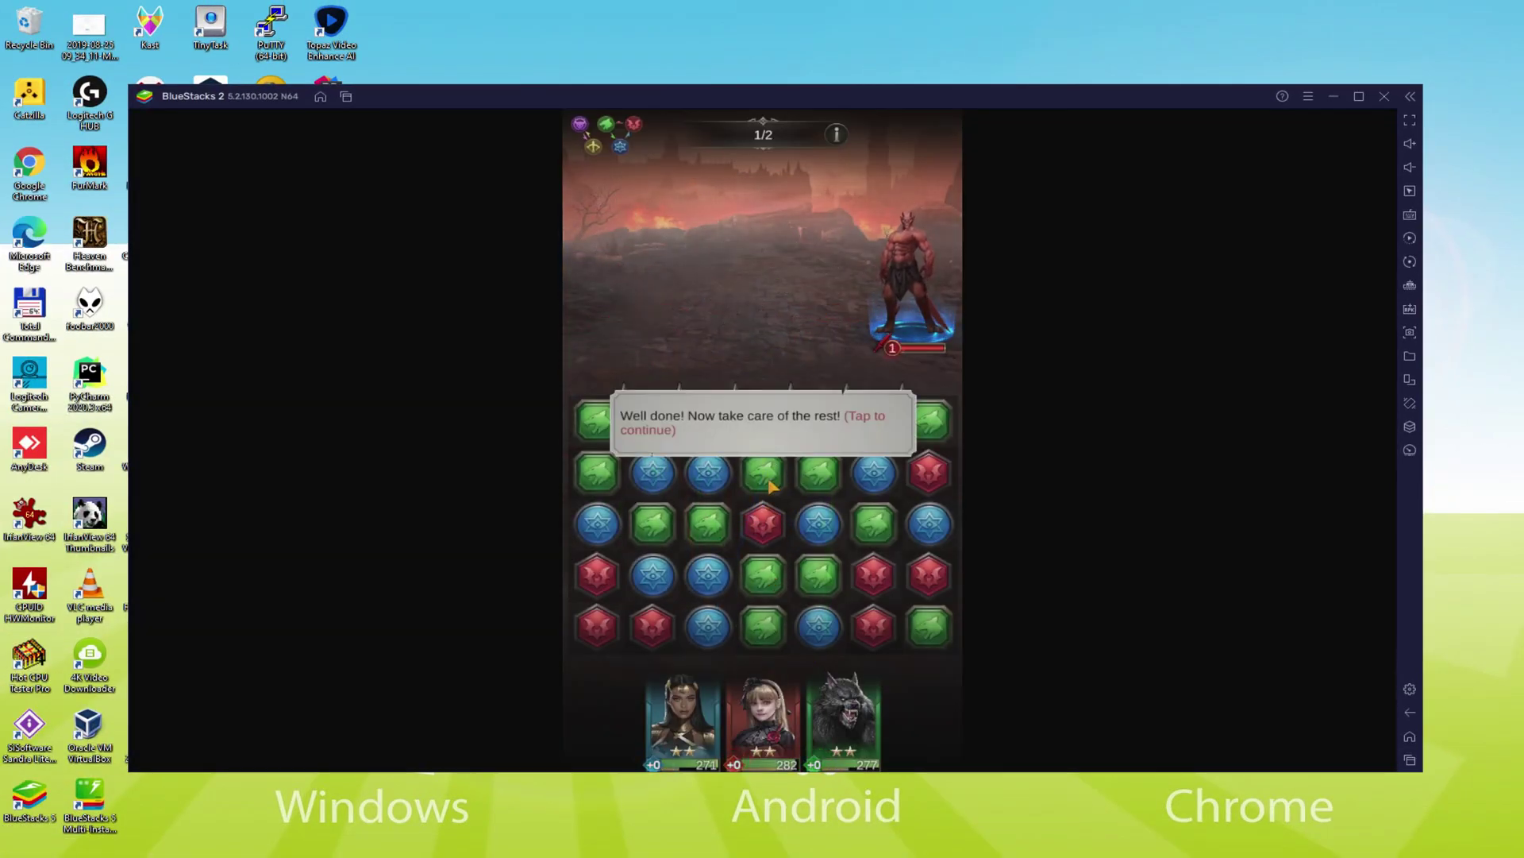
# Continue past the tutorial message and match three green gems to attack the enemy.
pyautogui.click(824, 495)
pyautogui.moveTo(824, 494); pyautogui.dragTo(867, 507)
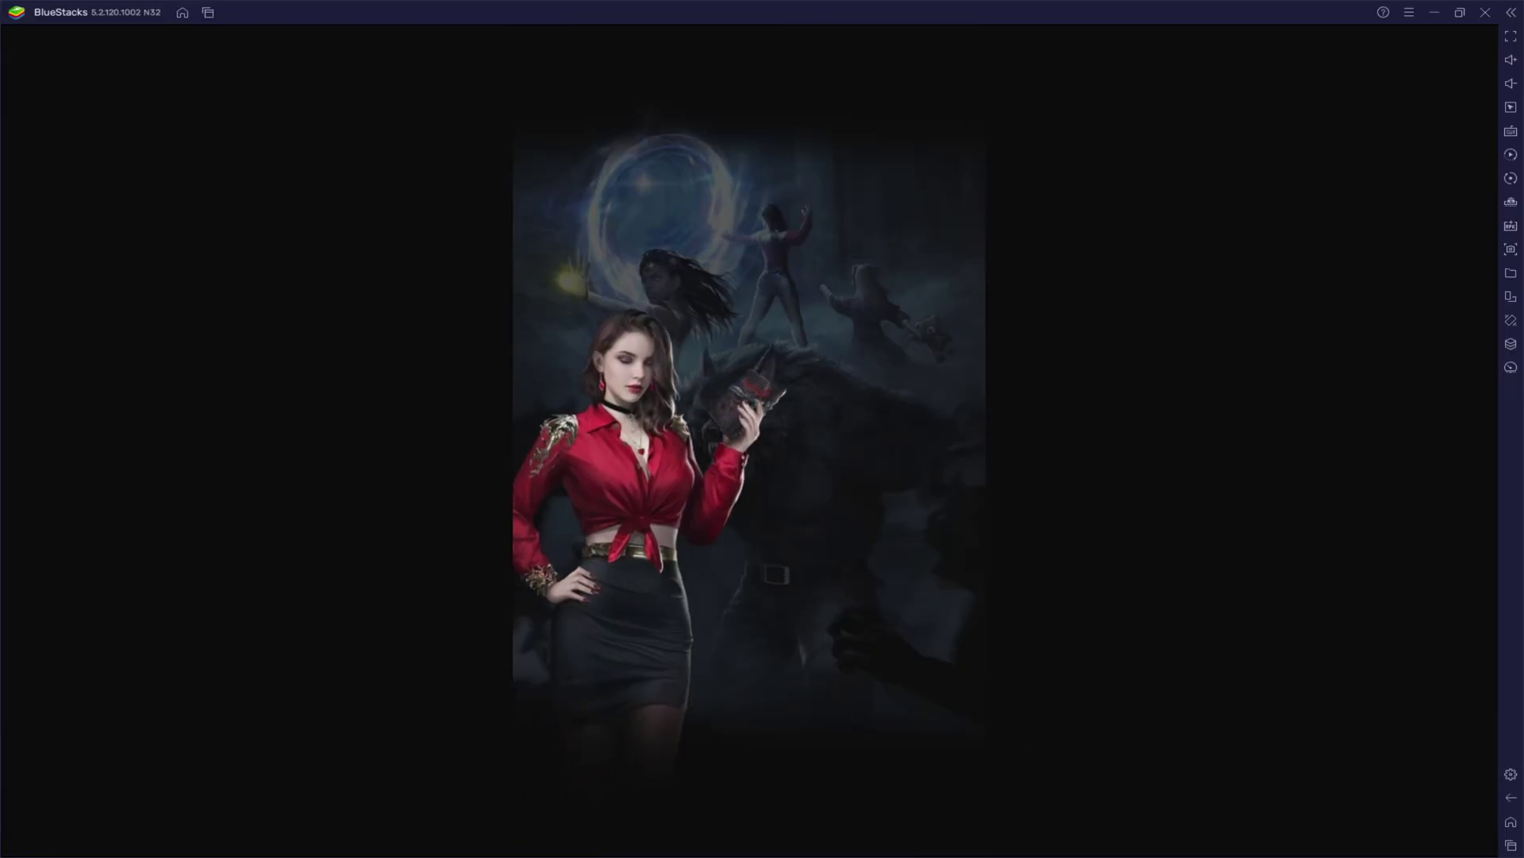
# Dismiss Selena's dialogue so the portal cutscene plays.
pyautogui.click(751, 684)
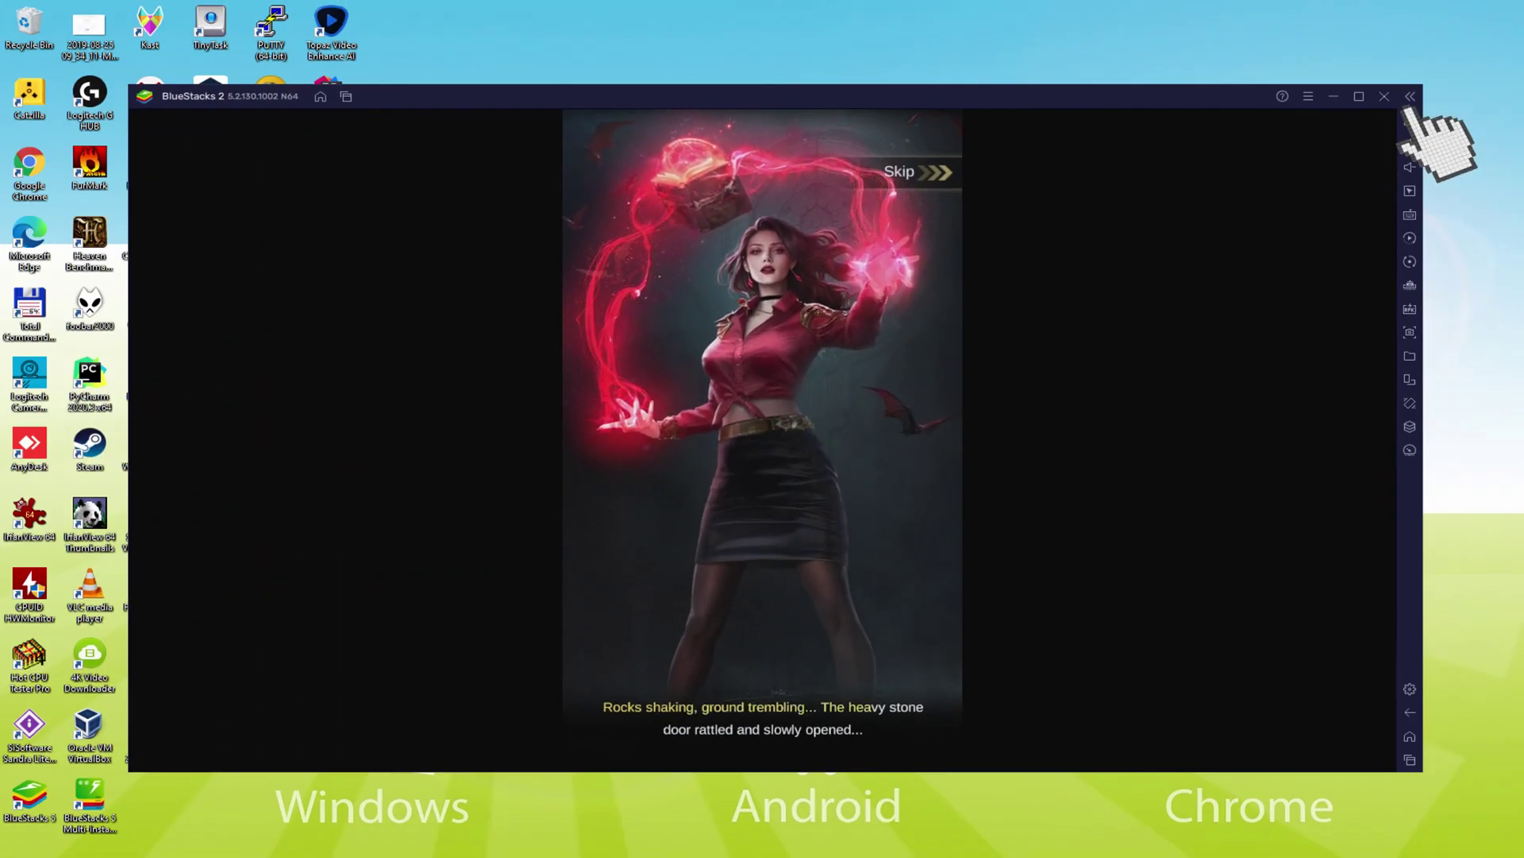
# Toggle fullscreen with F11 and advance the Lord, Selena, Succubus and Mel dialogues.
pyautogui.press('F11')
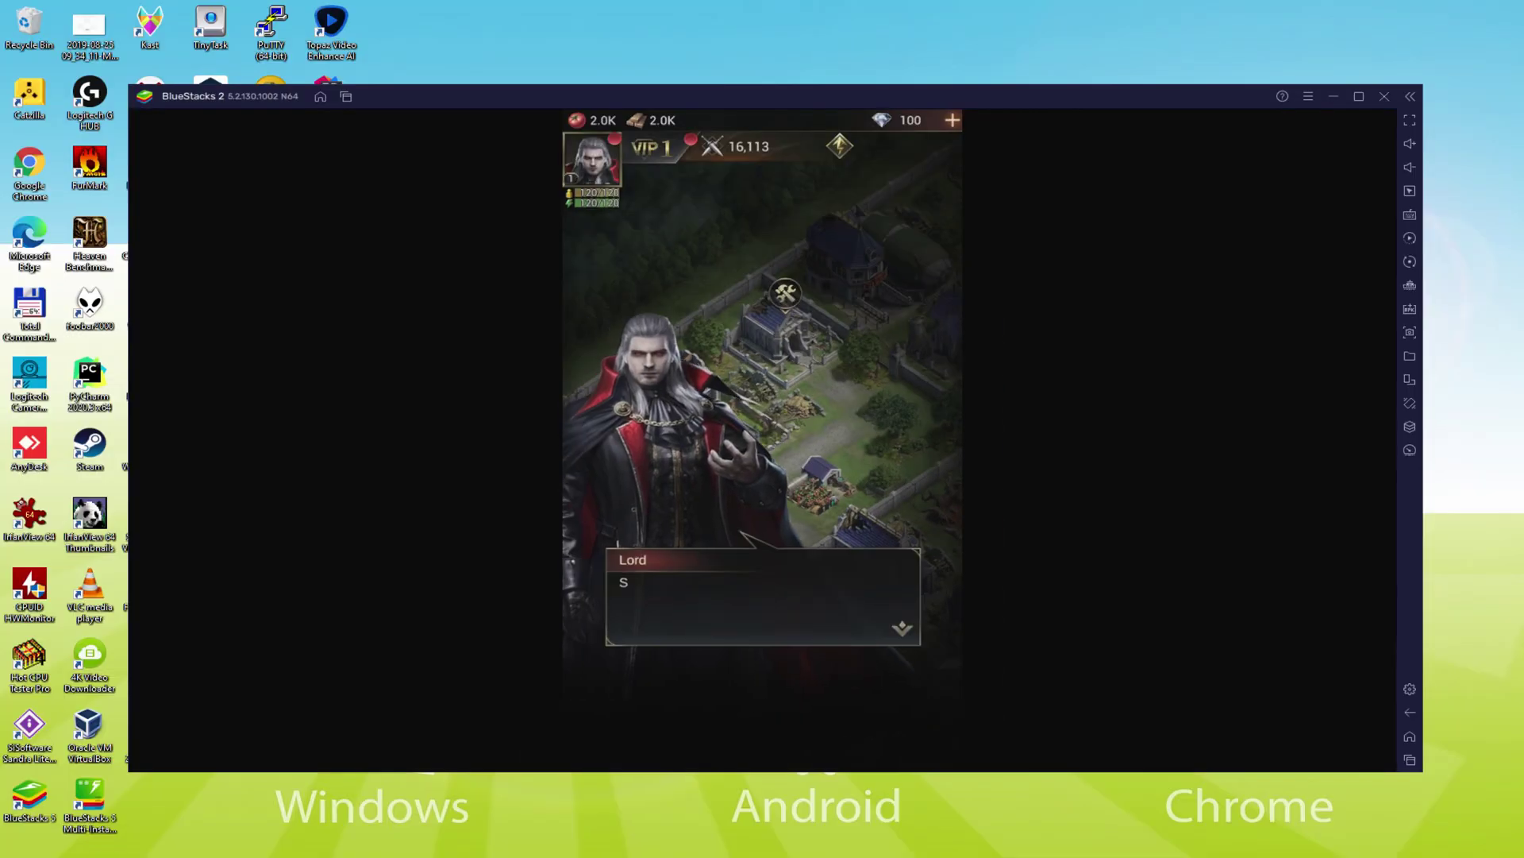
pyautogui.click(865, 627)
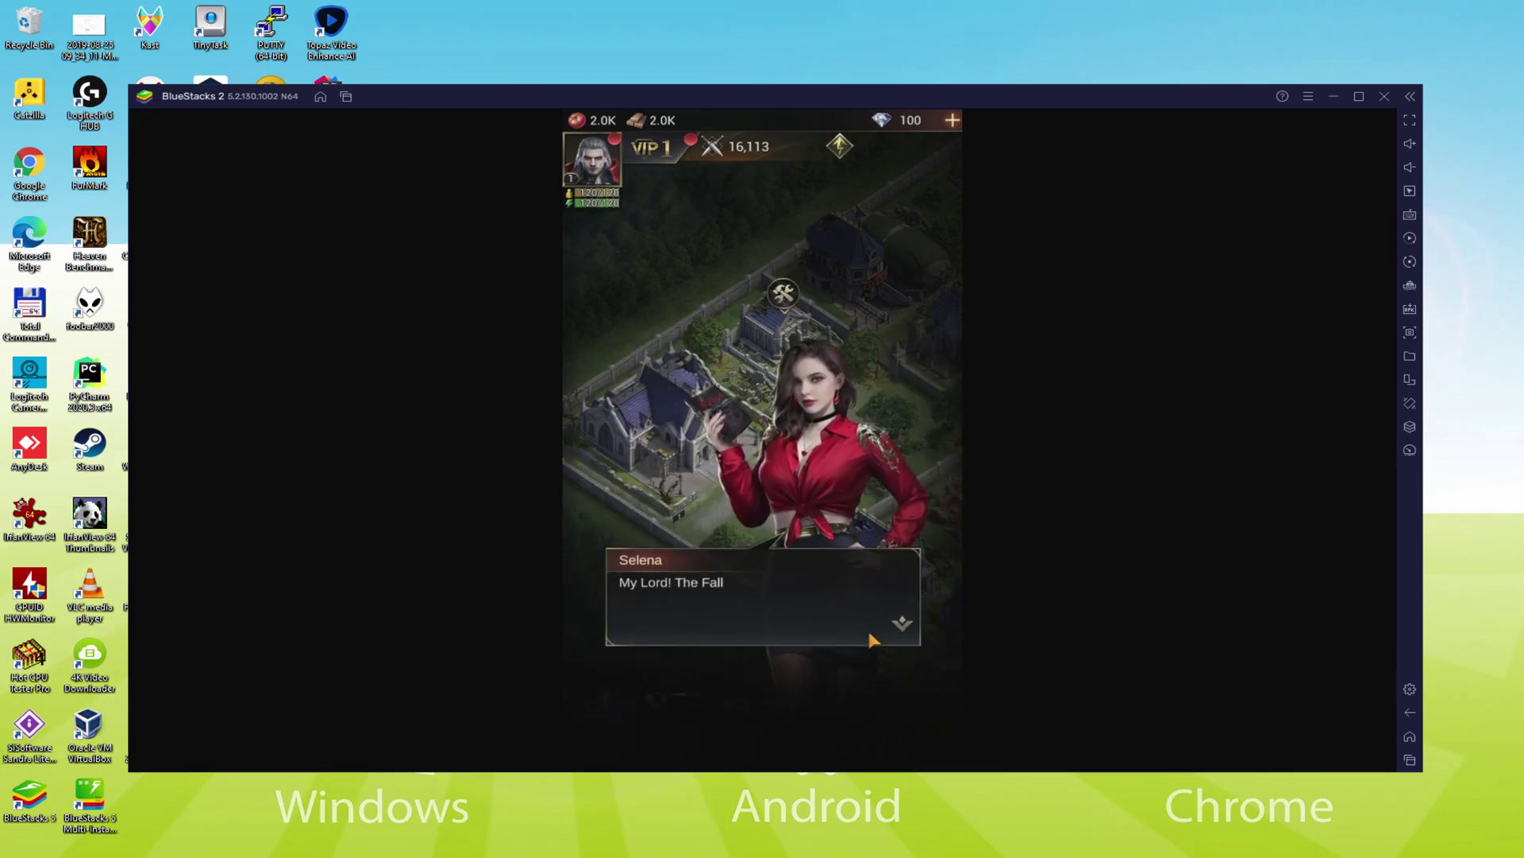
pyautogui.click(867, 628)
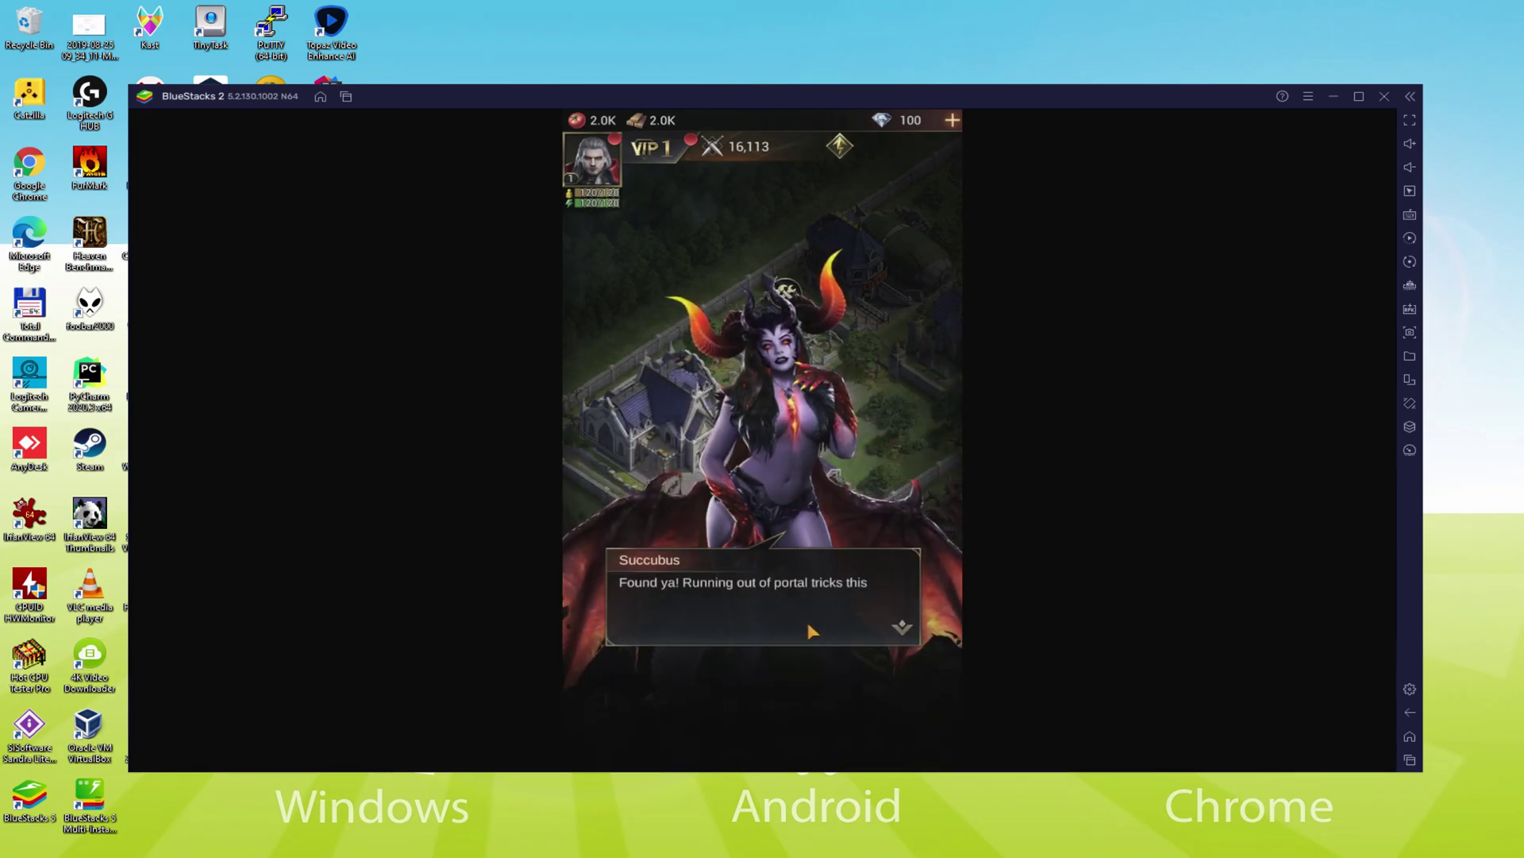
pyautogui.click(845, 636)
pyautogui.click(844, 630)
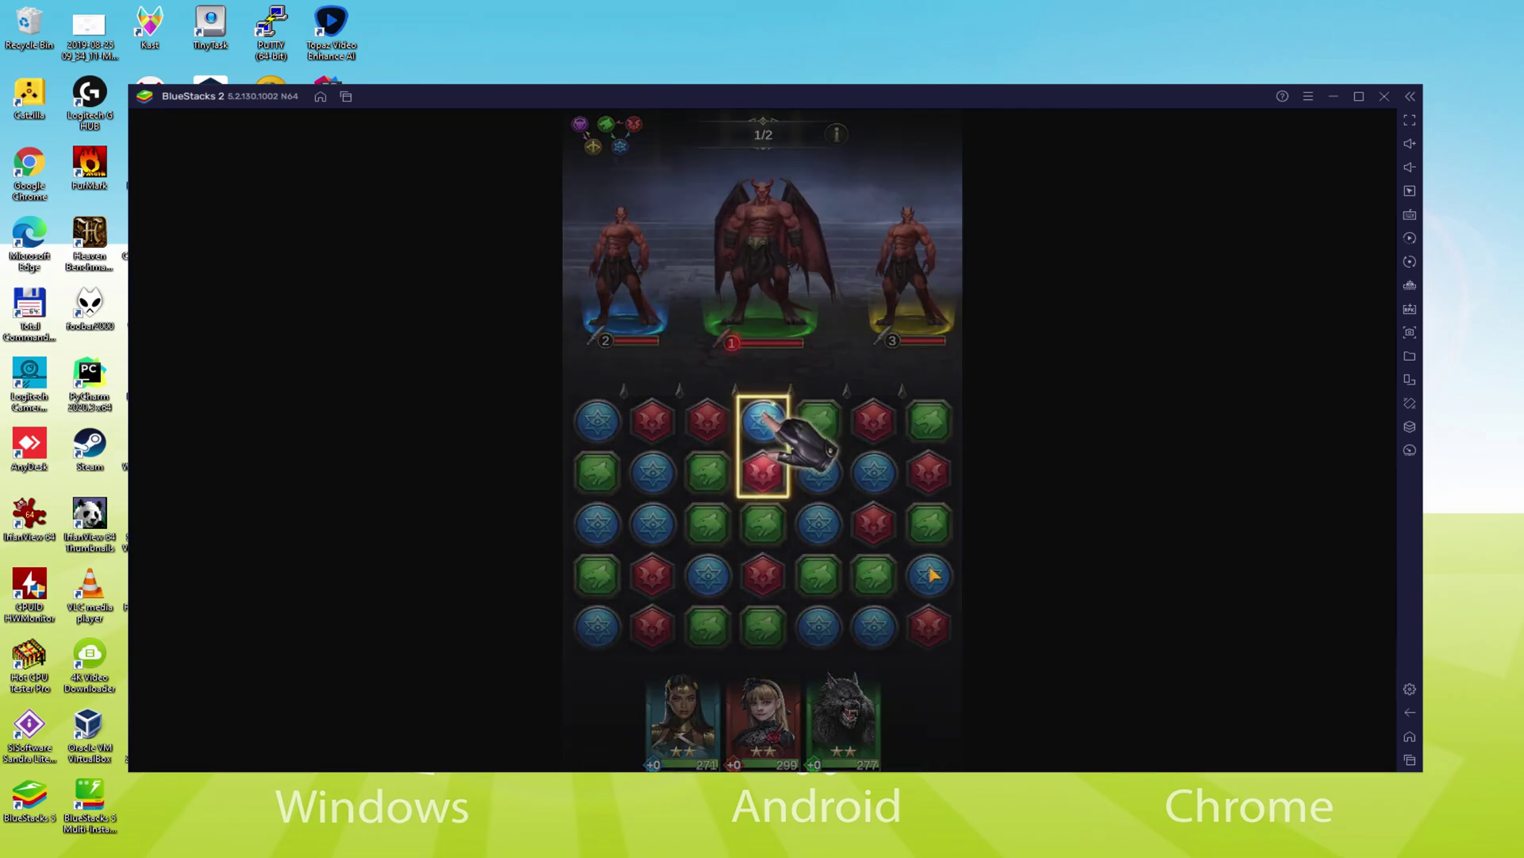
# Swap the blue gem with the red gem below it, then open the controls editor with Ctrl+Shift+A.
pyautogui.moveTo(764, 420); pyautogui.dragTo(764, 488)
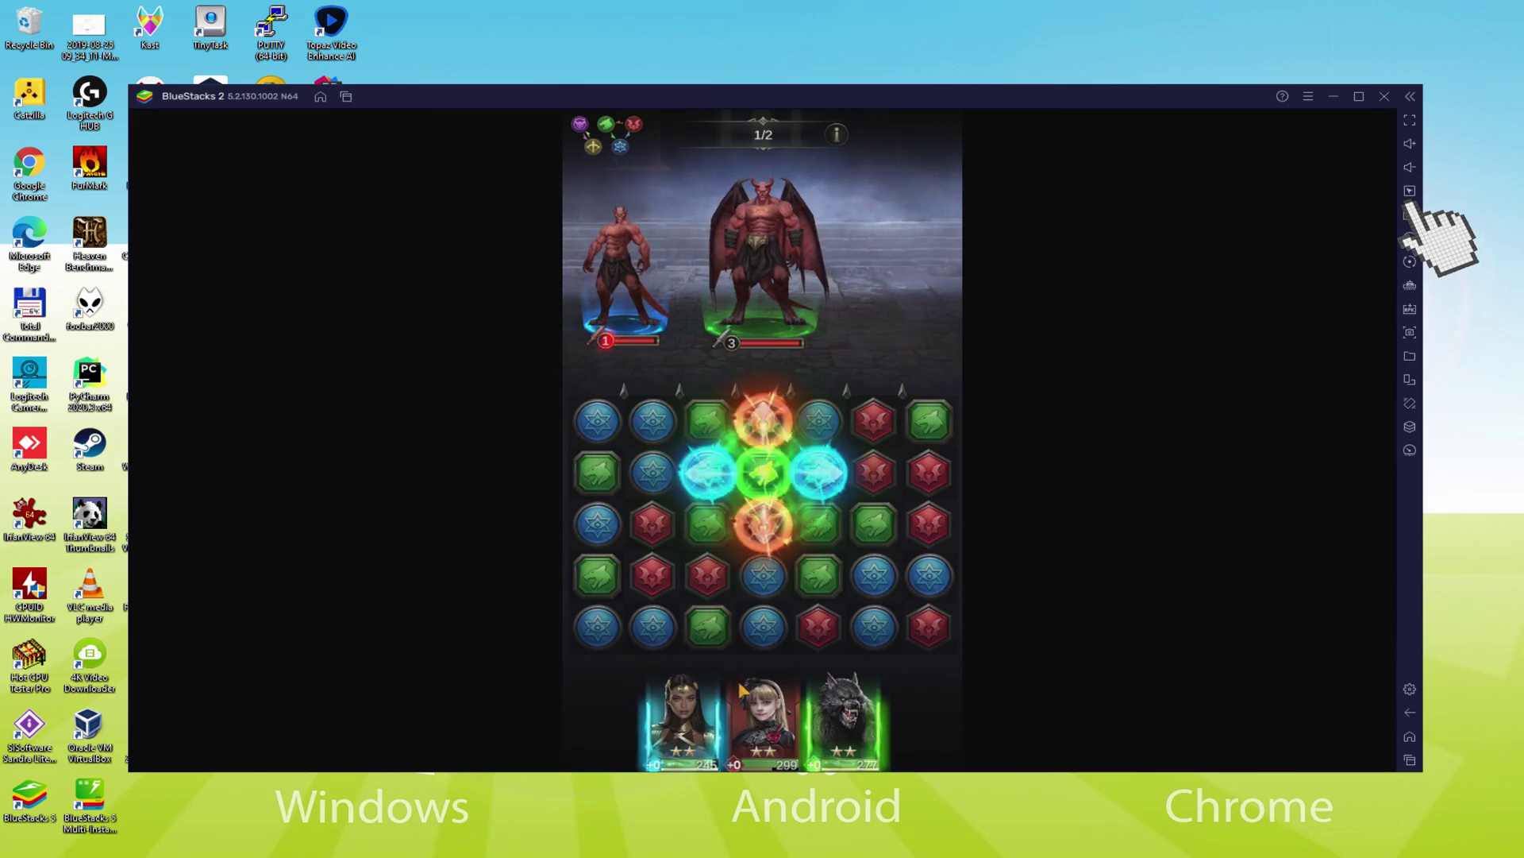
pyautogui.hotkey('ctrl', 'shift', 'a')
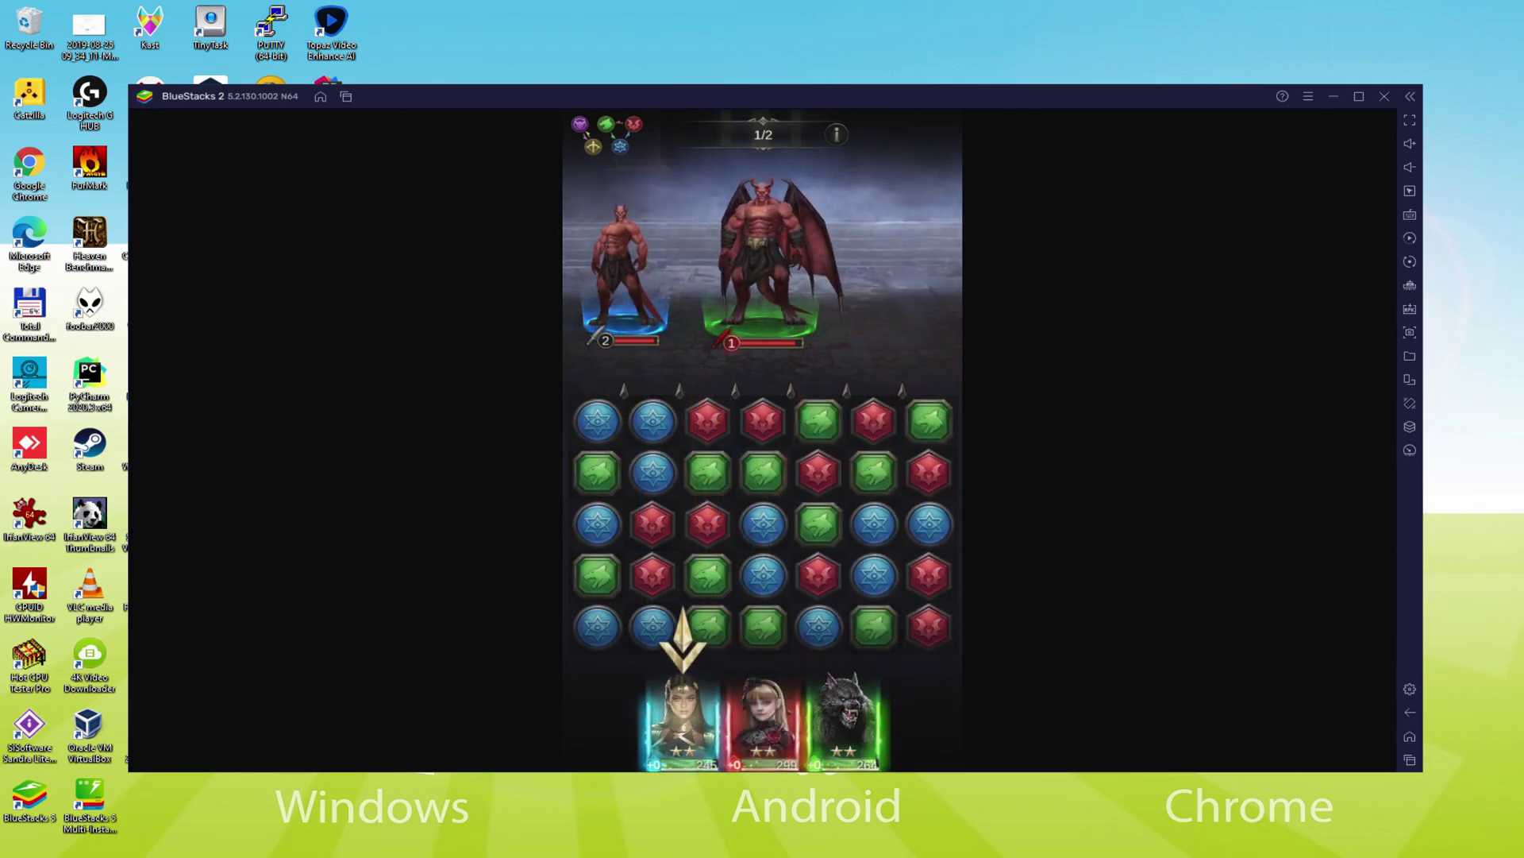
# Fire the left hero's special skill to finish the first battle.
pyautogui.click(681, 714)
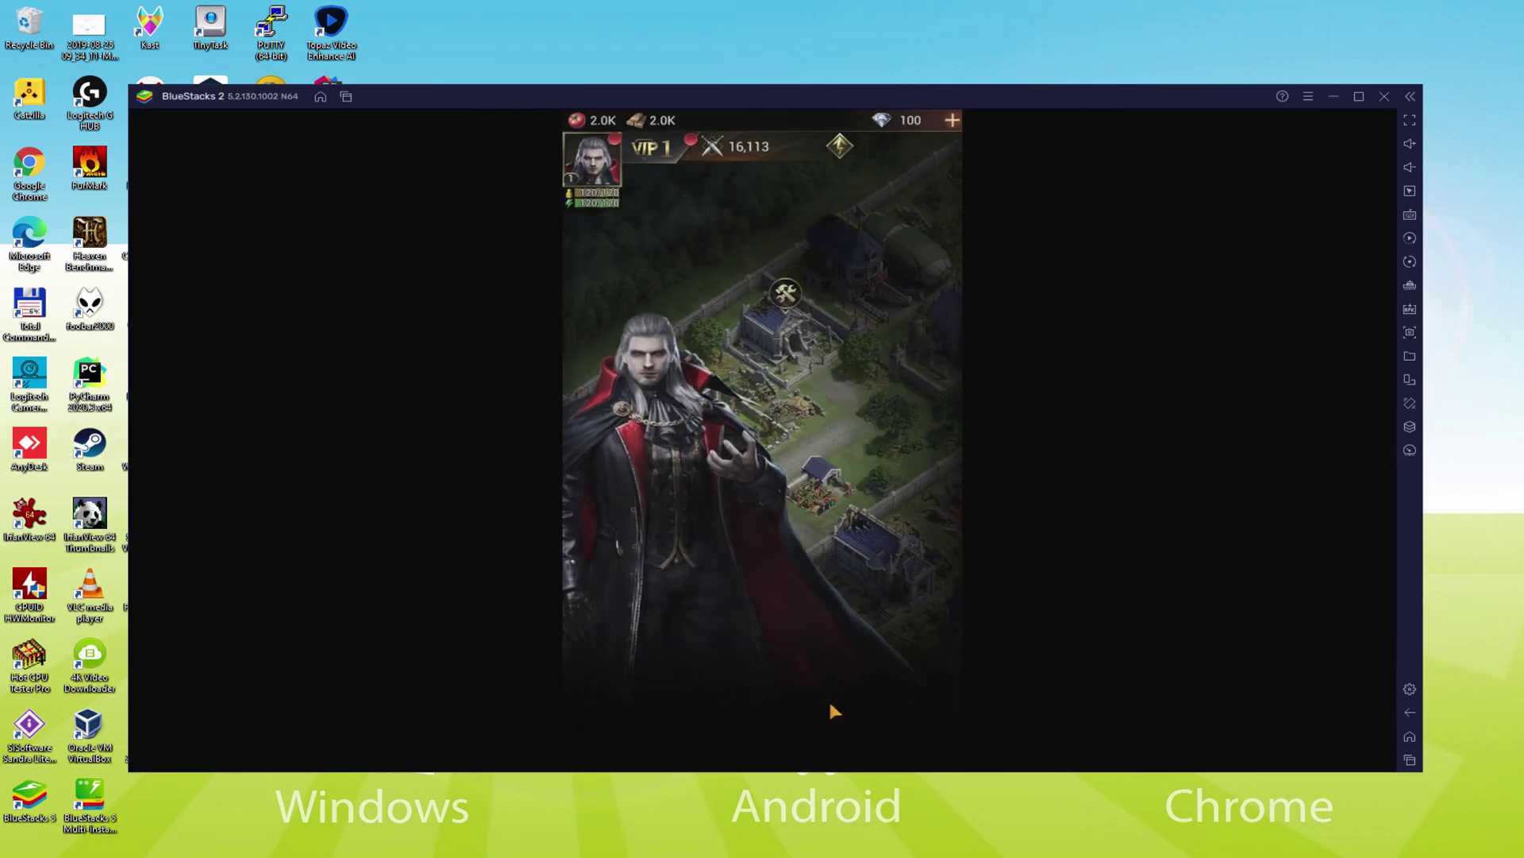
# Repair the Shrine on the castle base map after the Lord's dialogue.
pyautogui.click(770, 598)
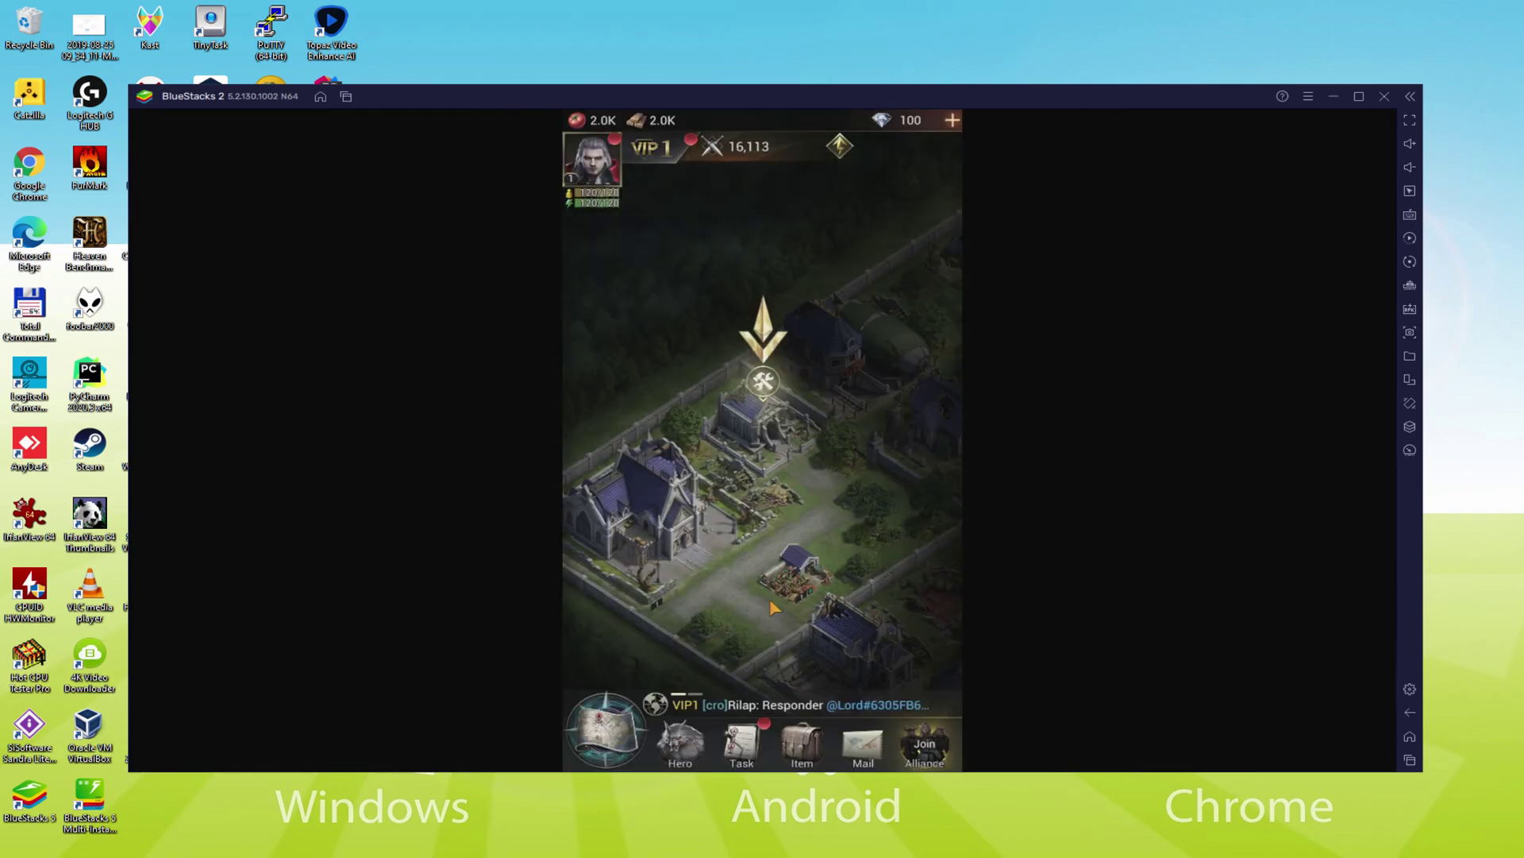
pyautogui.click(763, 399)
pyautogui.click(840, 744)
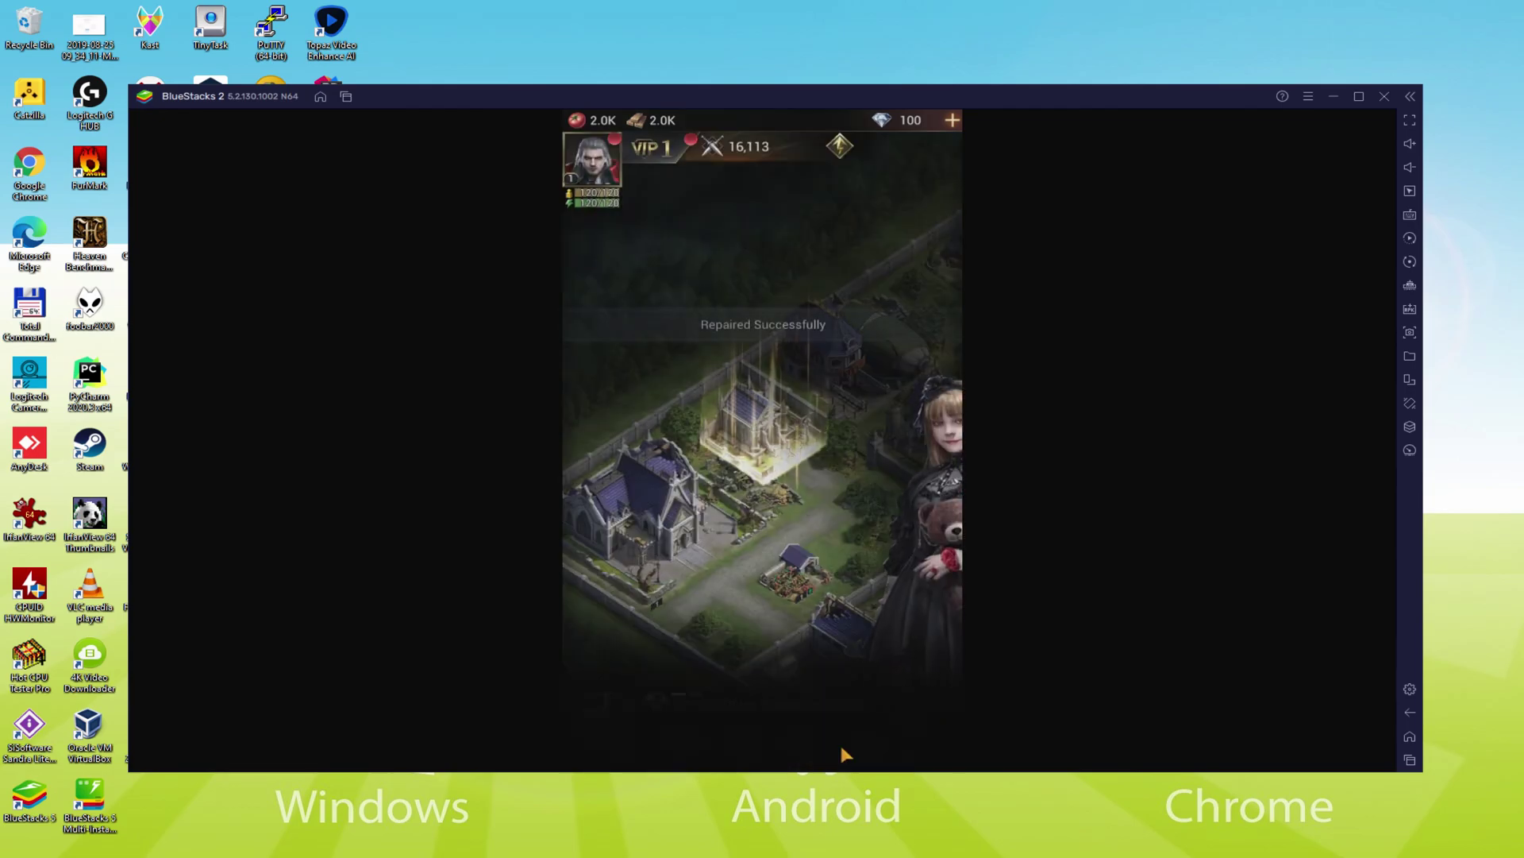
pyautogui.click(808, 624)
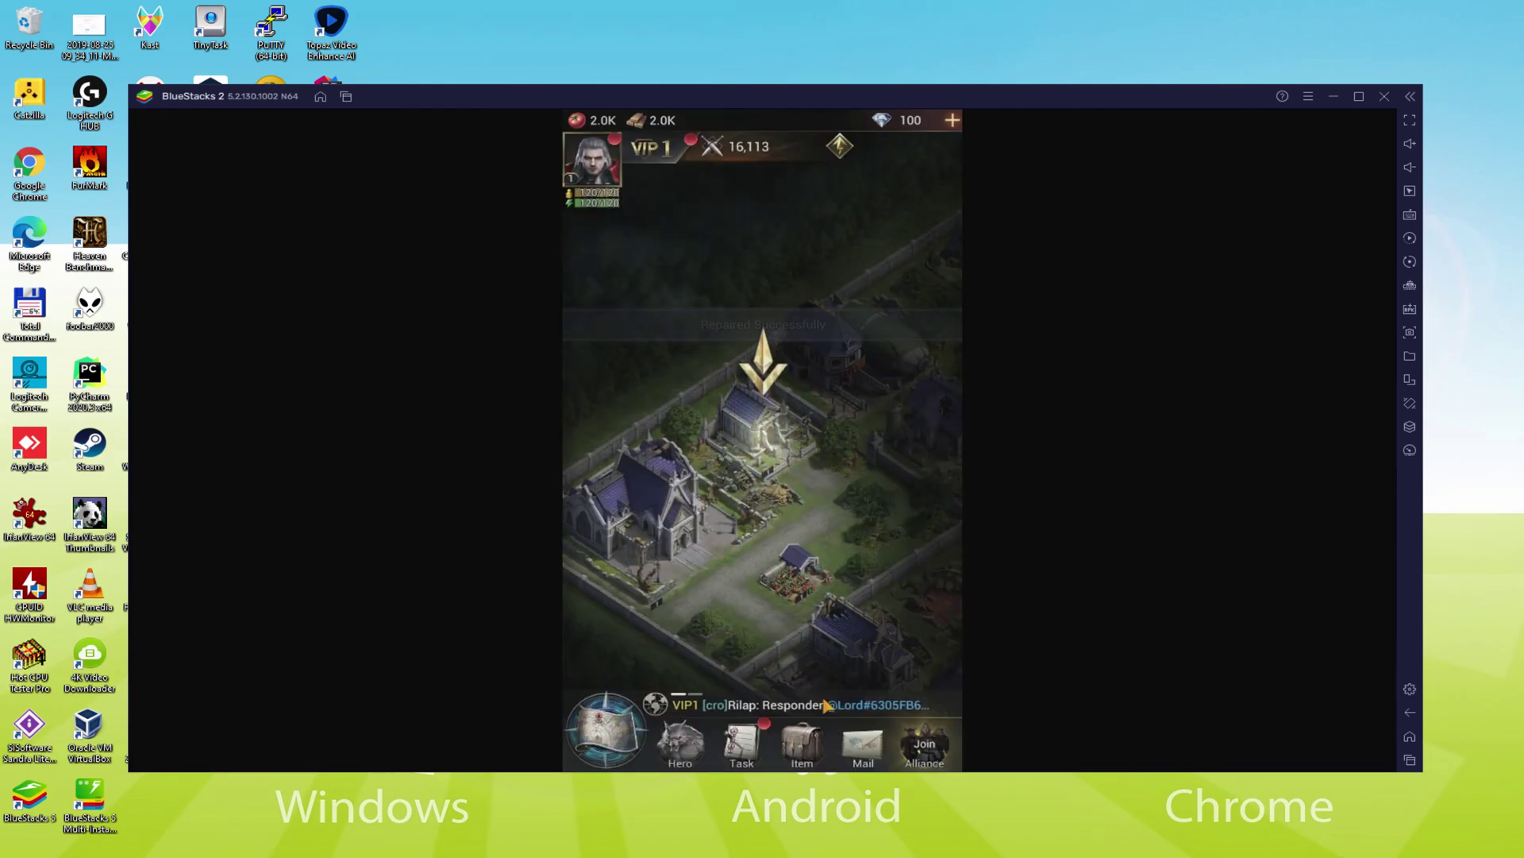
# Visit the repaired Shrine, read Mel's dialogue, and return to the base map.
pyautogui.click(752, 428)
pyautogui.click(786, 727)
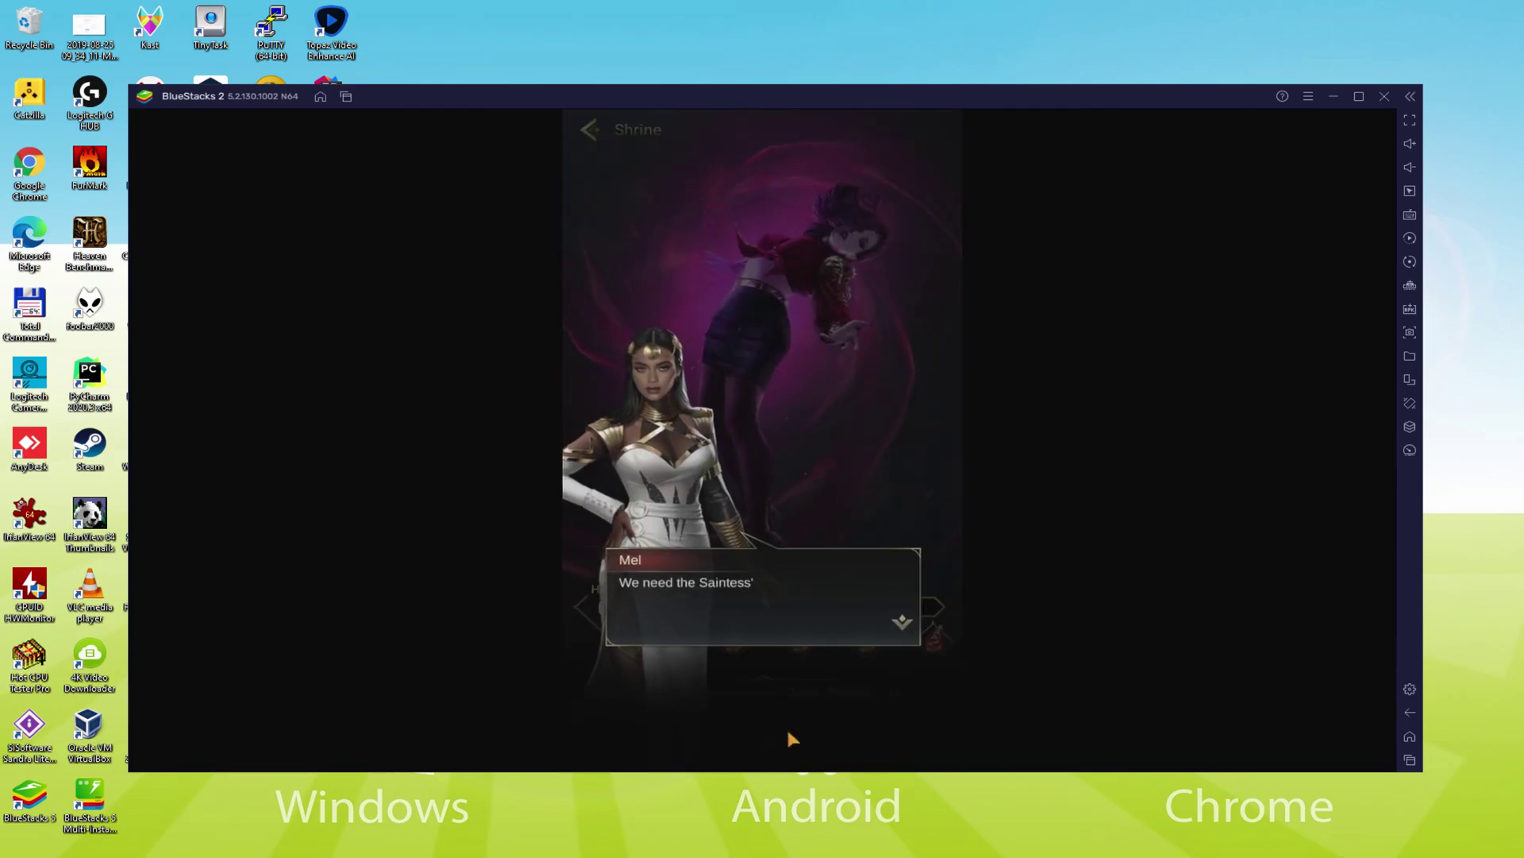
pyautogui.click(787, 732)
pyautogui.click(588, 129)
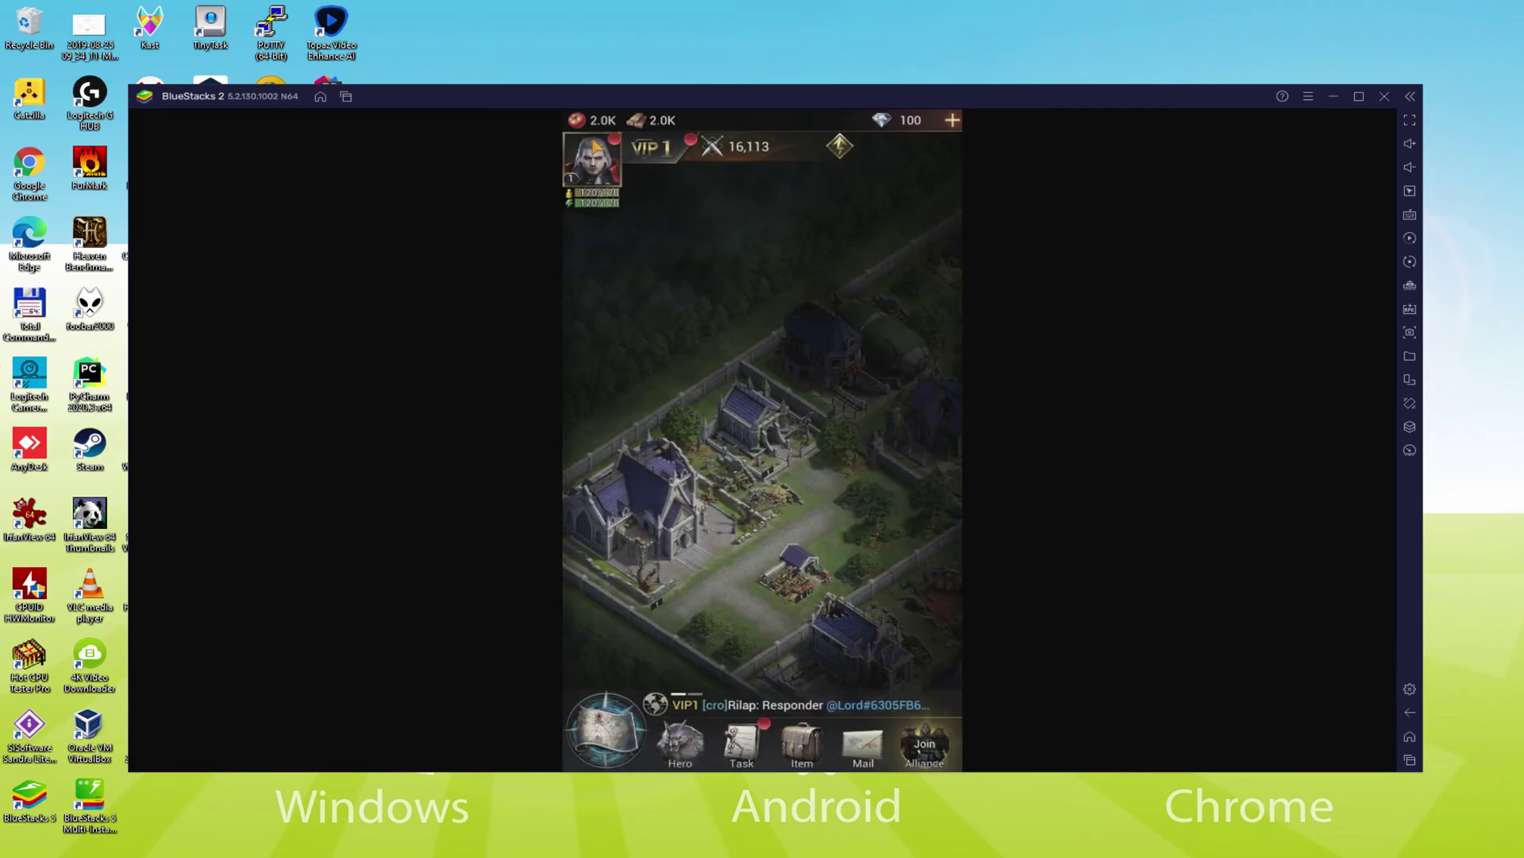
# Get through Sarah's dialogue and collect the resource at the tutorial marker.
pyautogui.click(735, 620)
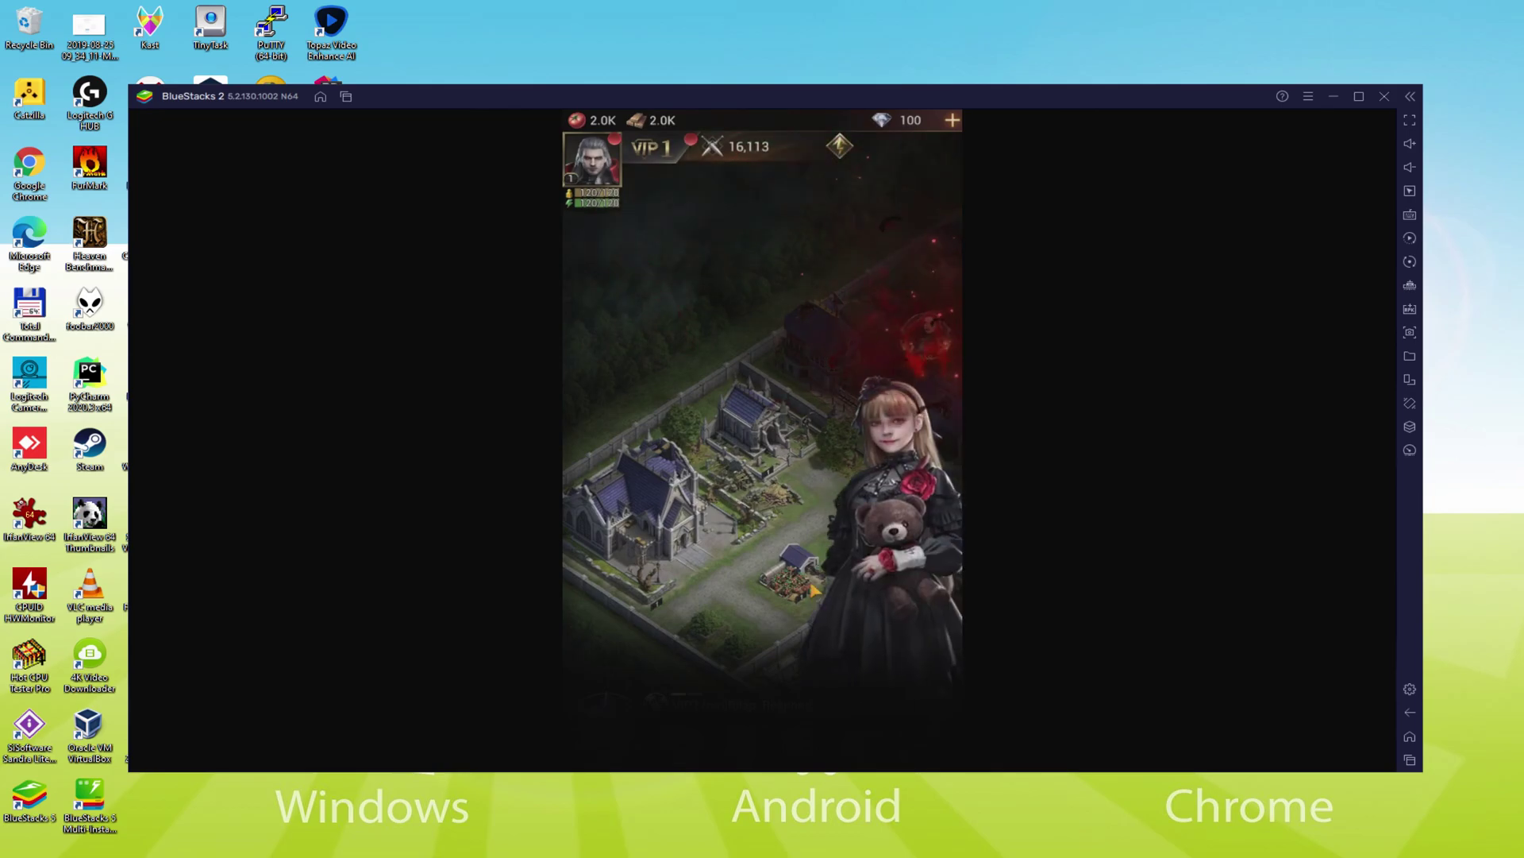
pyautogui.click(821, 595)
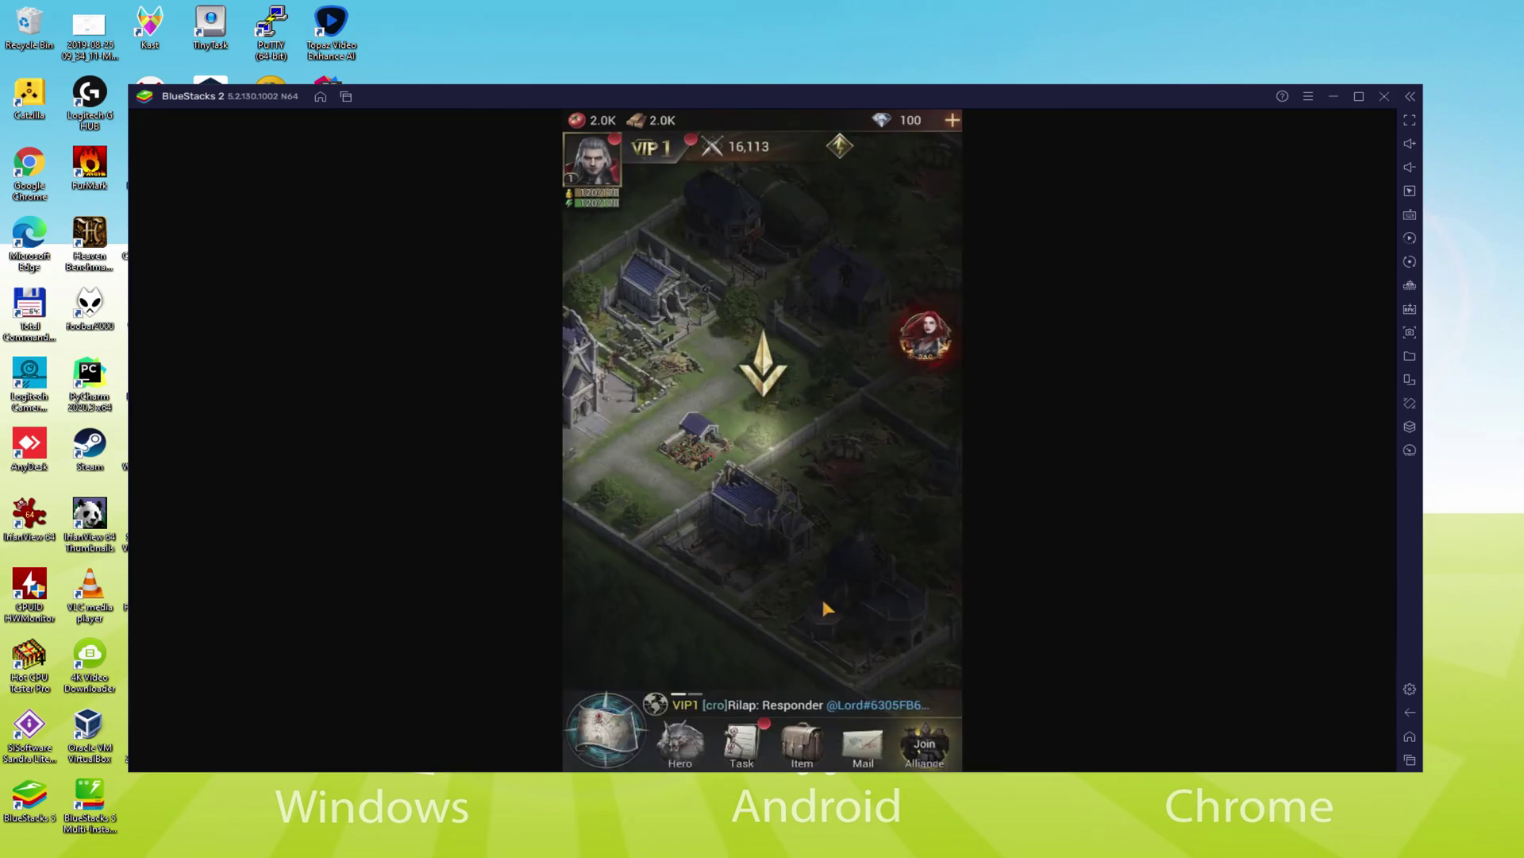
pyautogui.click(758, 405)
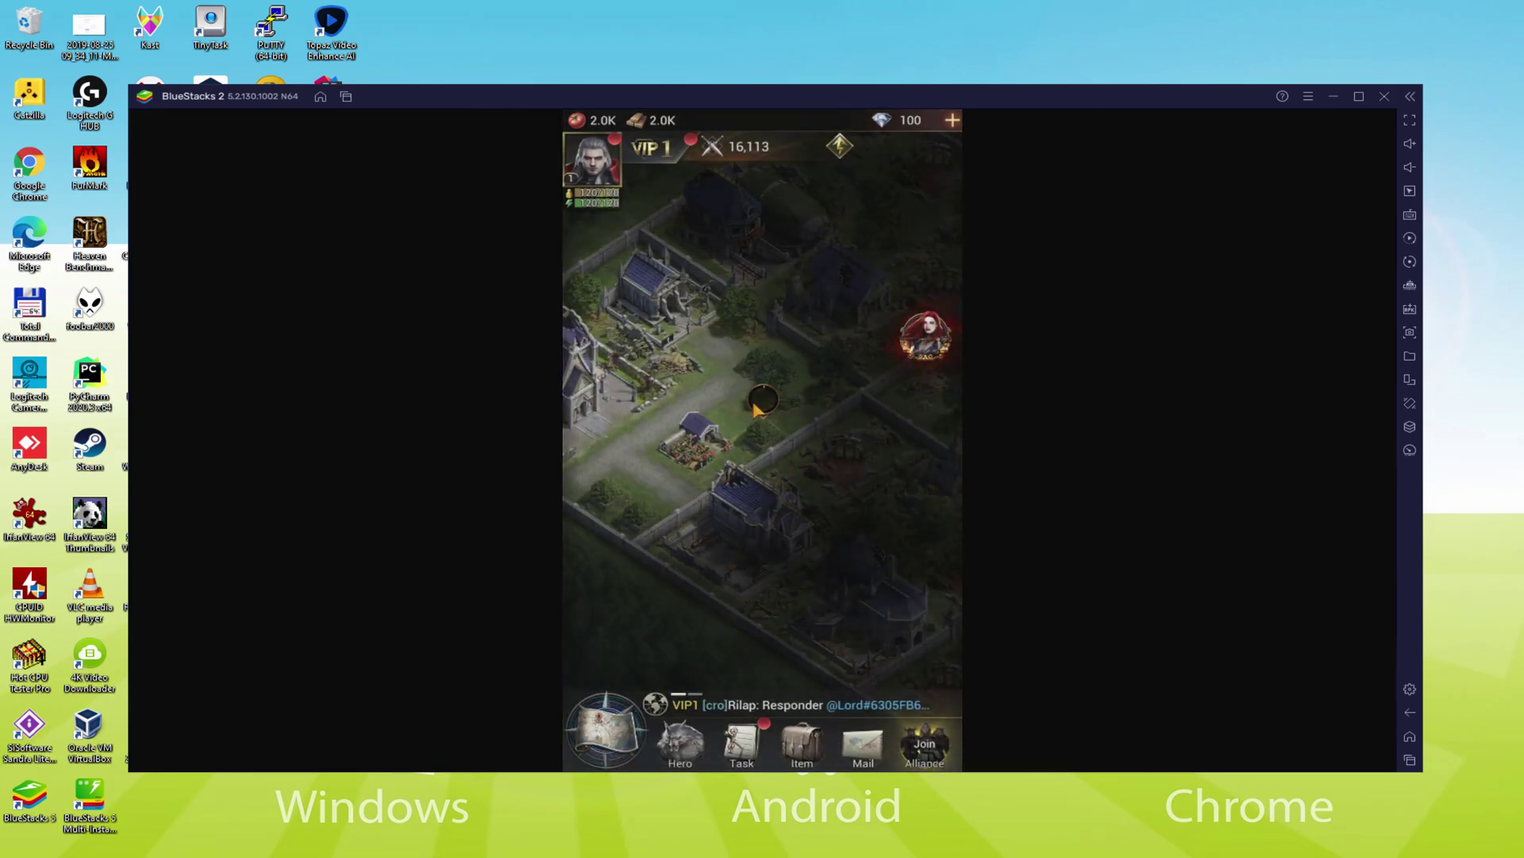